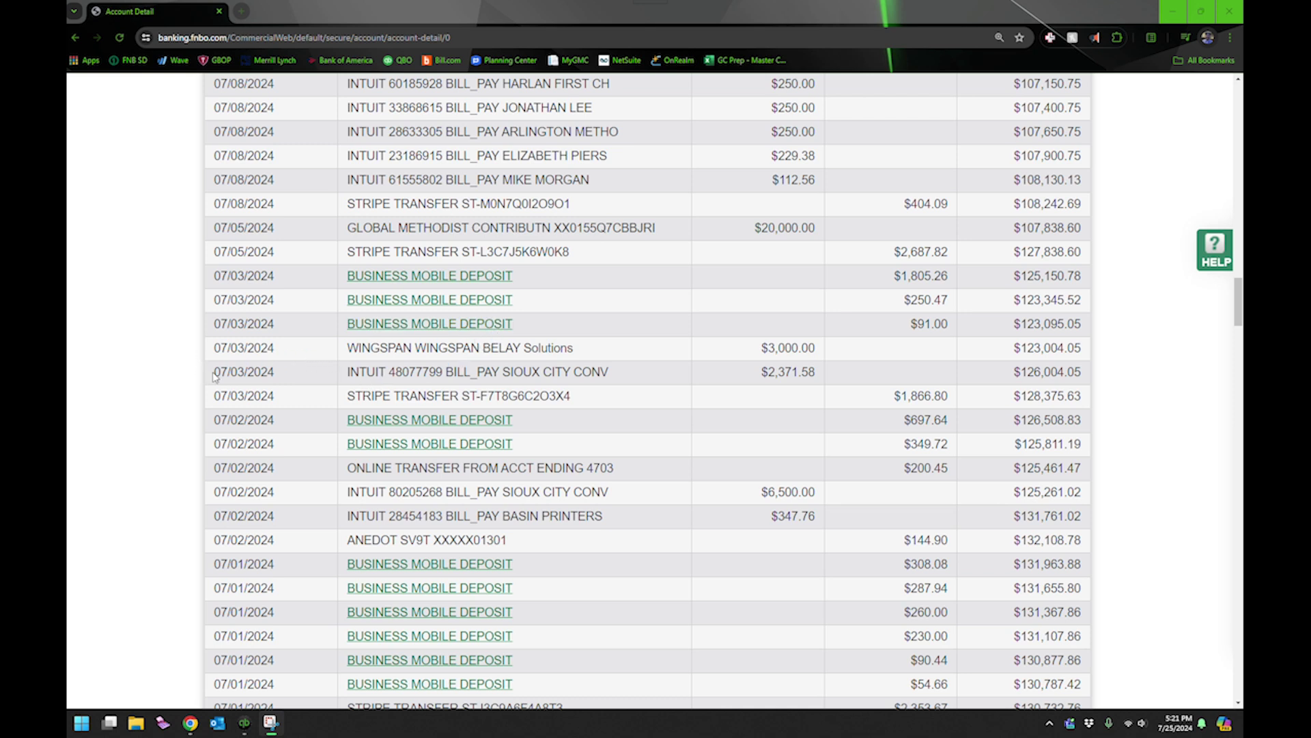
Highlight the 07/03/2024 Sioux City bill payment of $2,371.58 in the bank register and switch to QuickBooks.
left_click_drag(214, 375, 1087, 377)
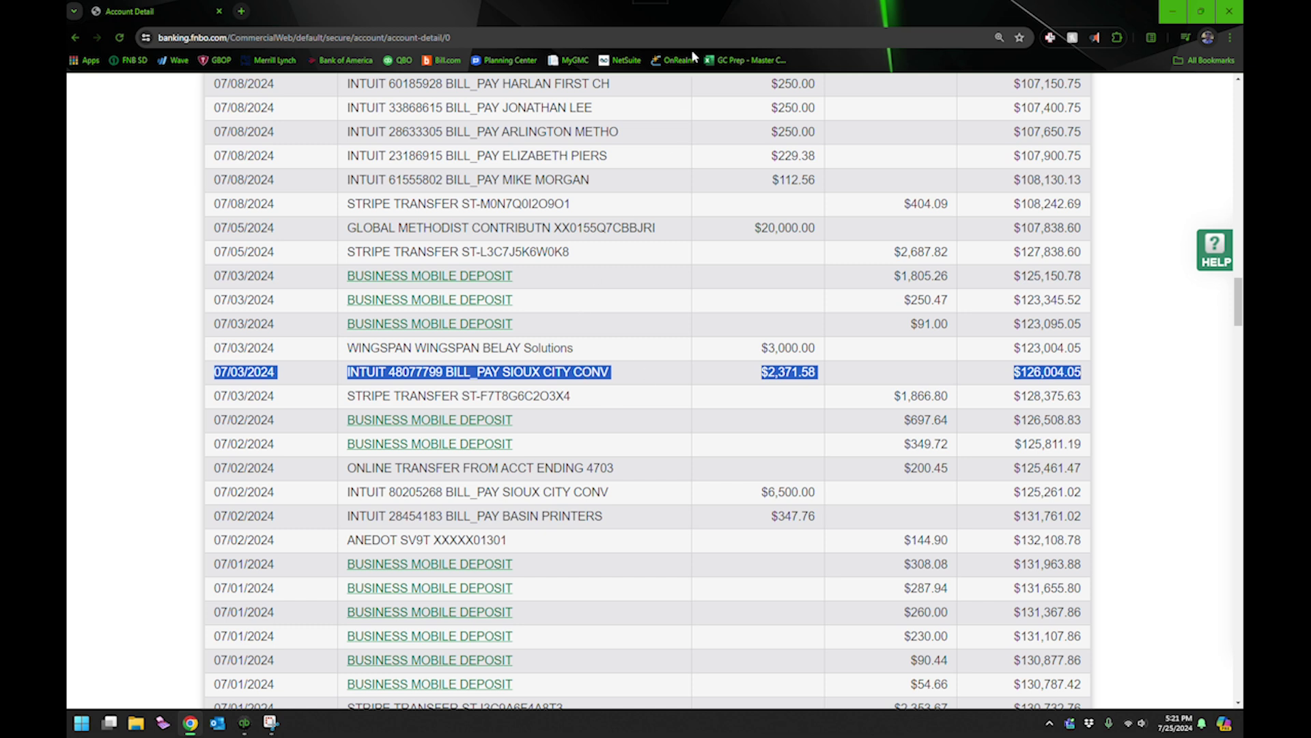
left_click(1184, 14)
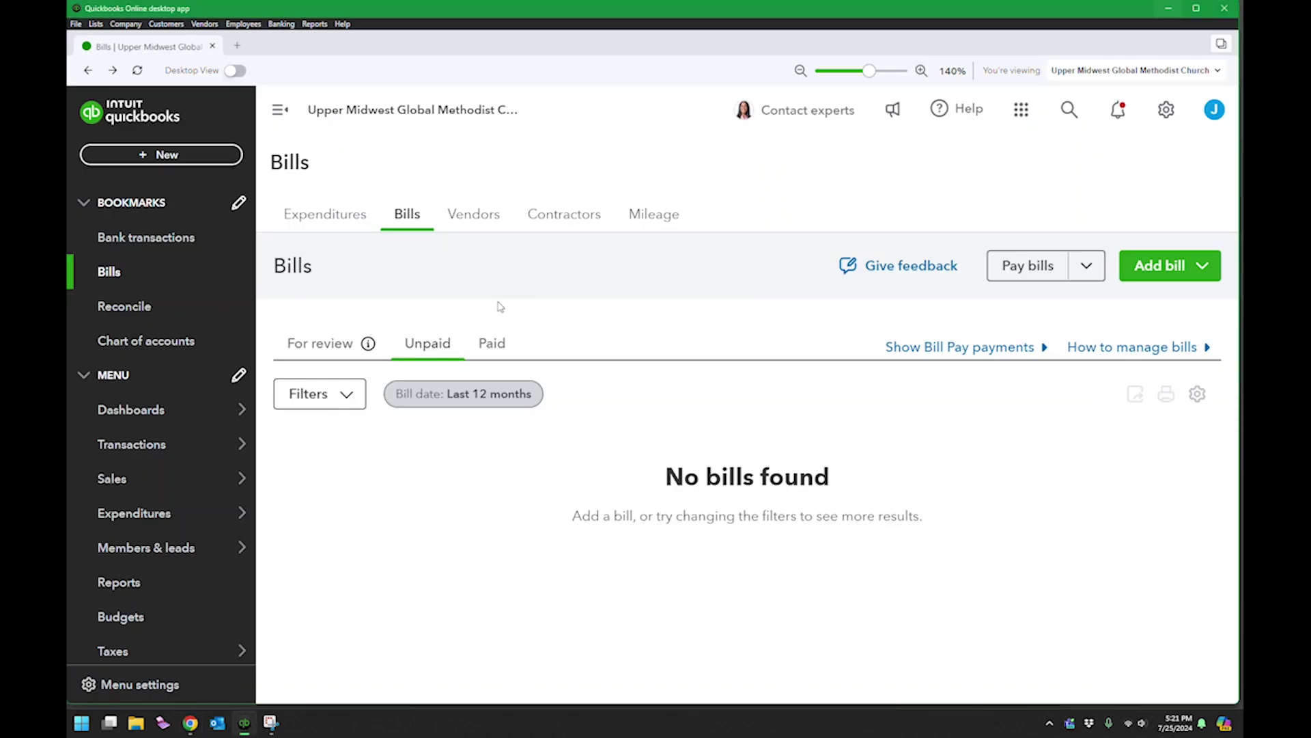
Search for "sioux c" and open the Sioux City Convention Center bill payment dated 7/2/24 for $2,371.58.
mouse_move(189, 445)
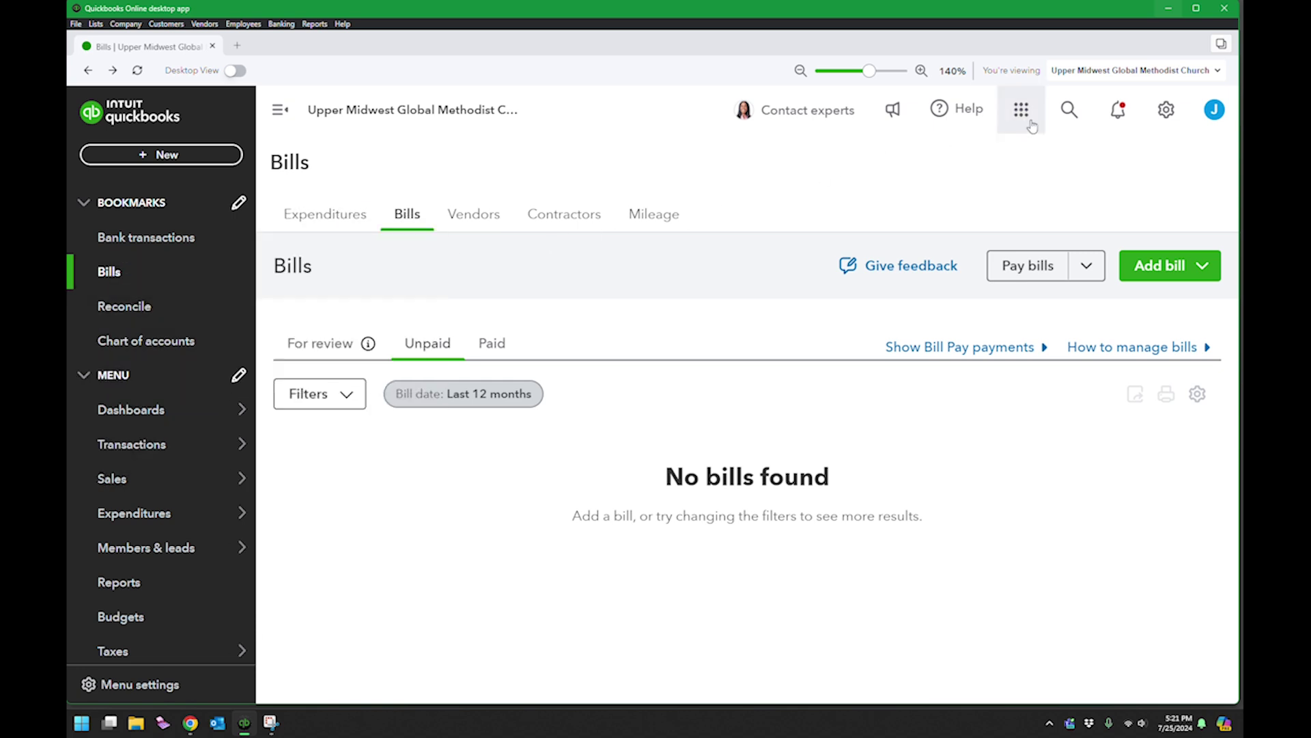
left_click(1072, 115)
type("si")
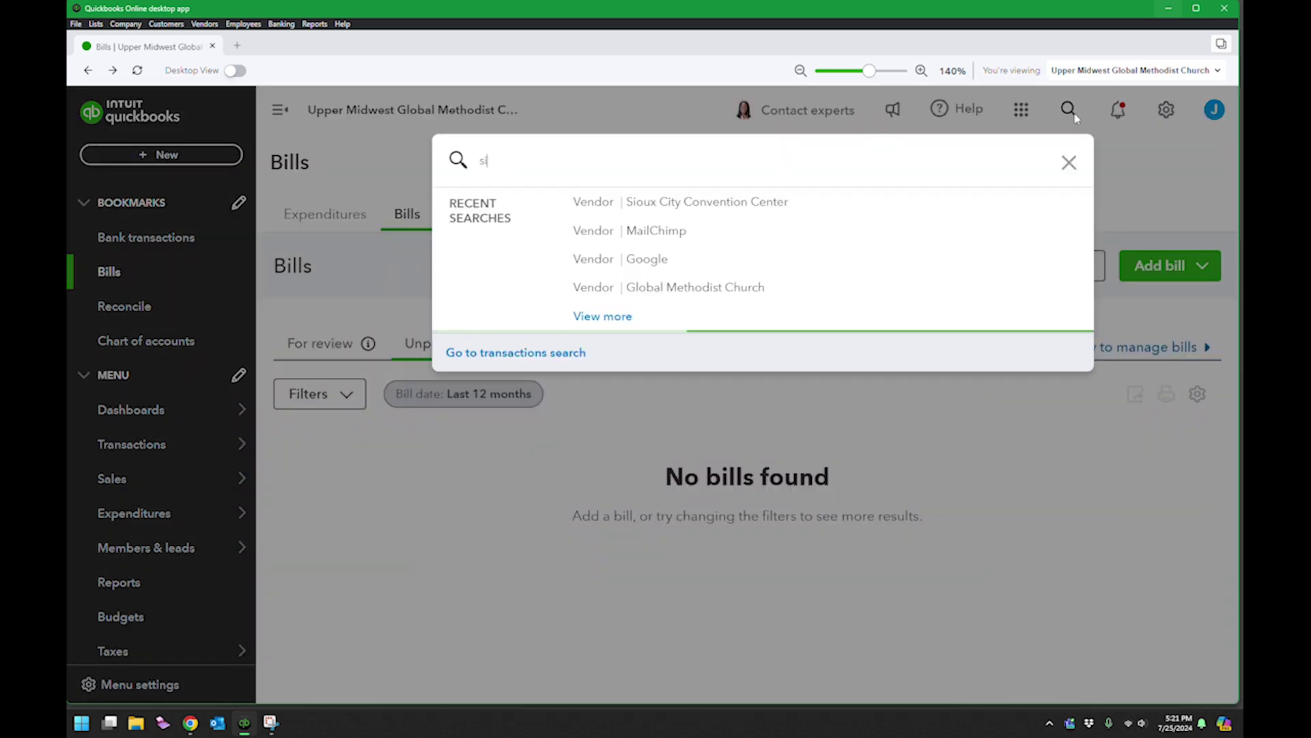
type("oux c")
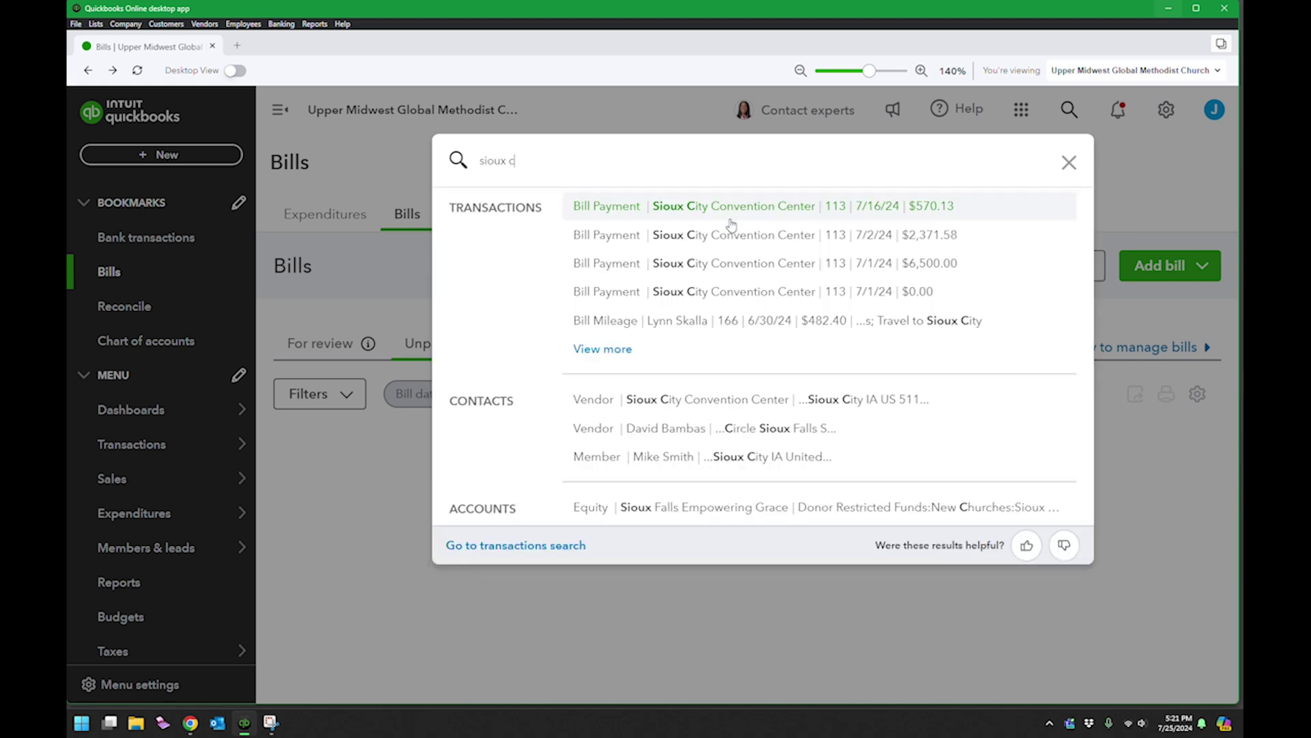
left_click(724, 237)
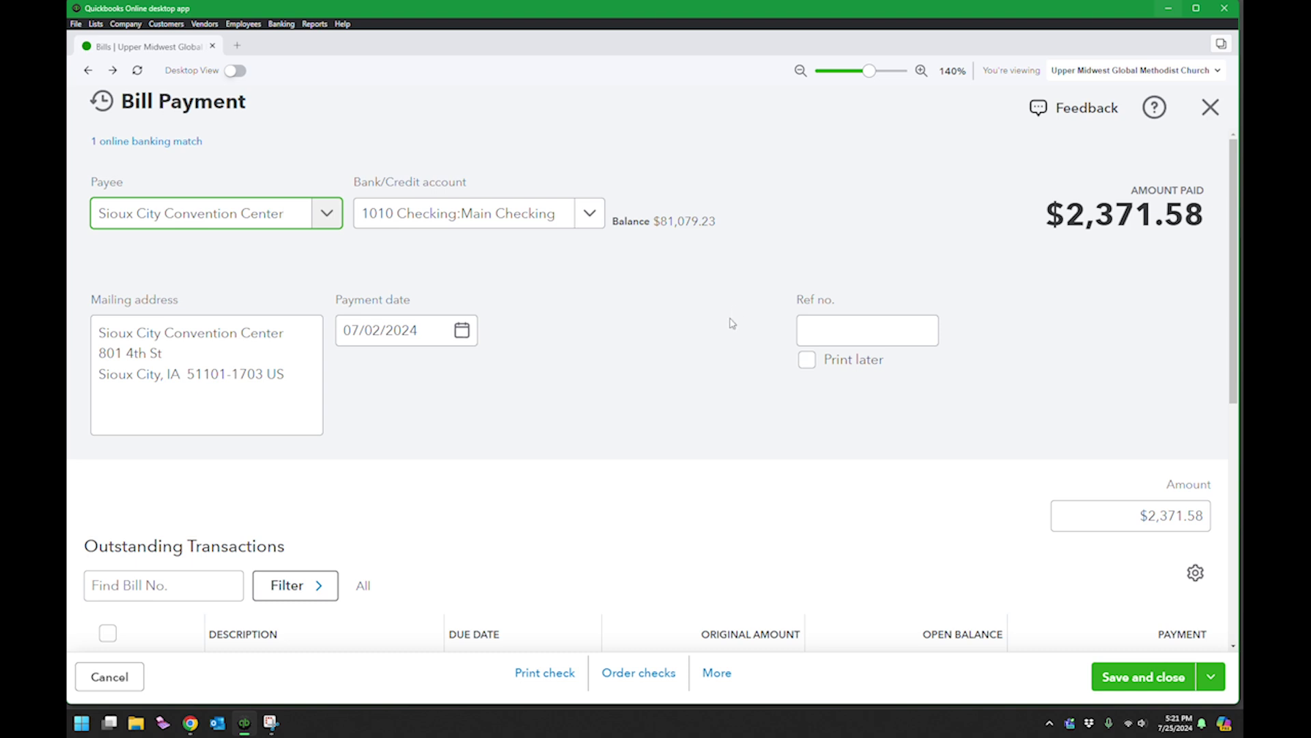
Review the bill payment form and its additional transaction actions, including void and delete, and close it without making changes.
scroll(731, 362, "down", 5)
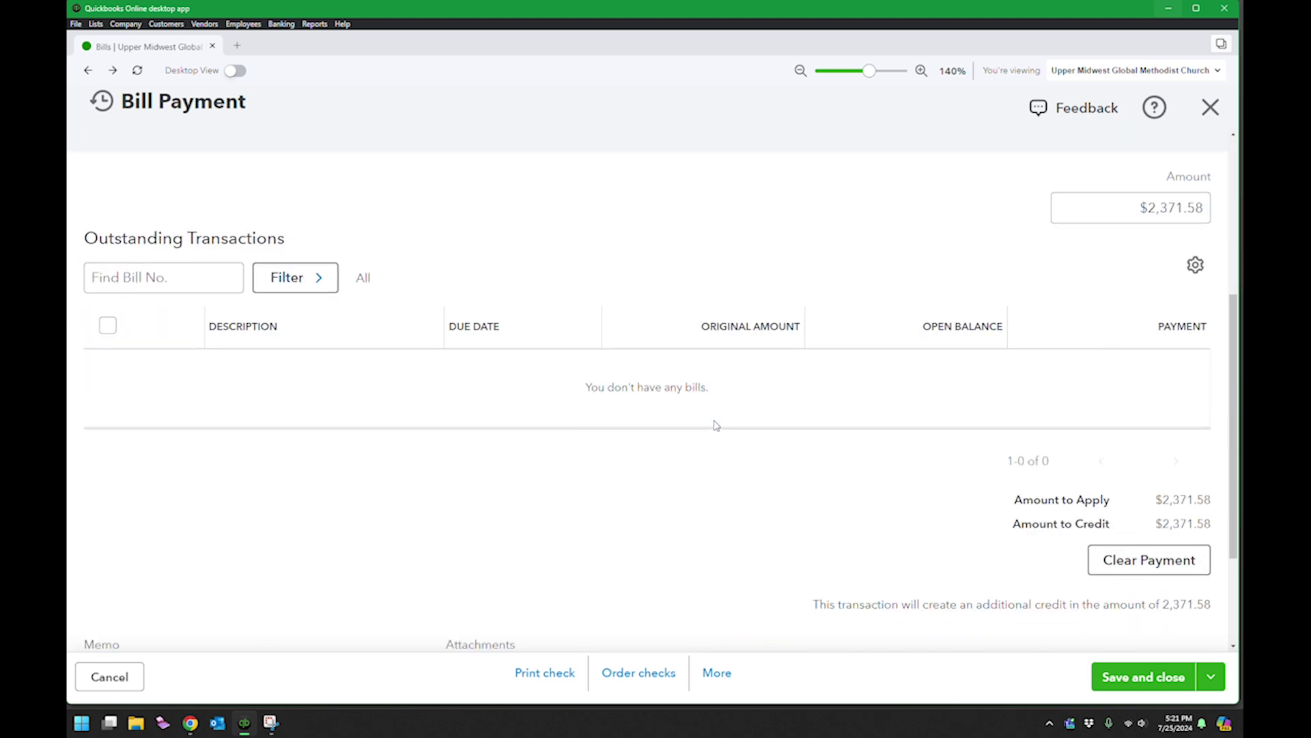
scroll(734, 439, "down", 3)
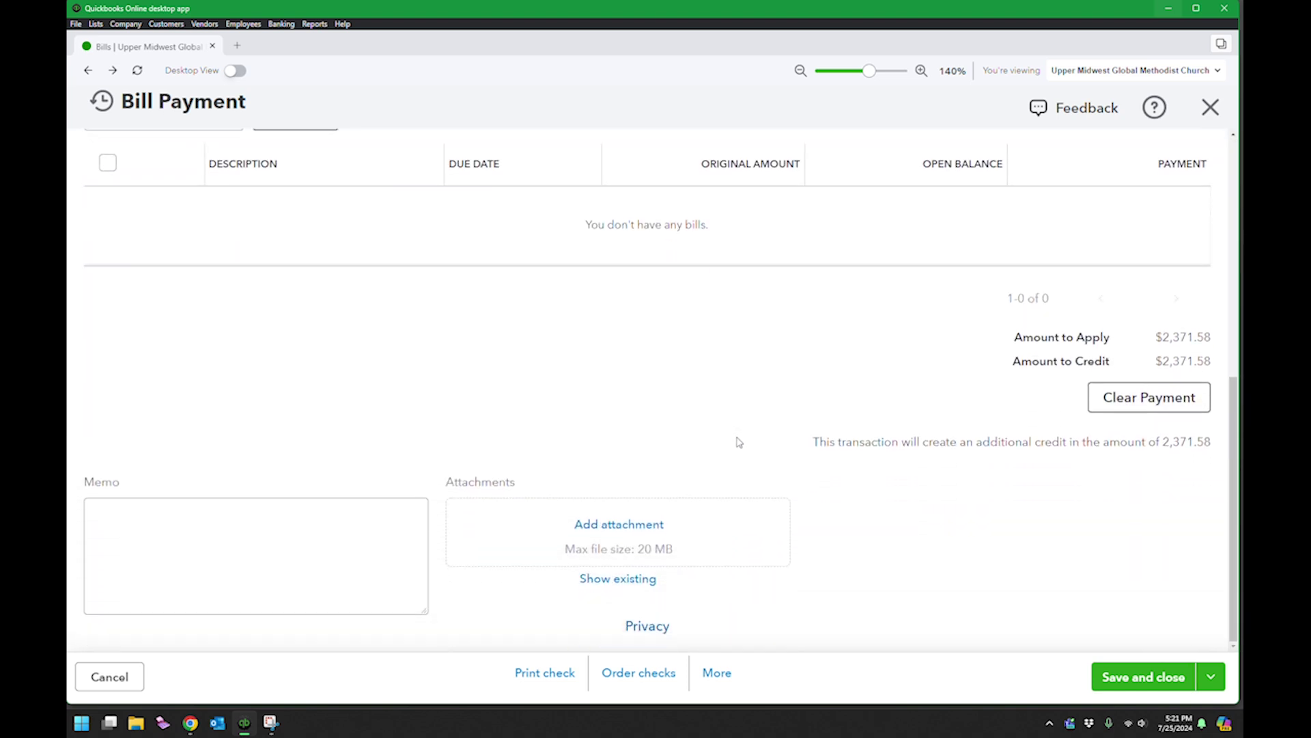
scroll(737, 430, "up", 7)
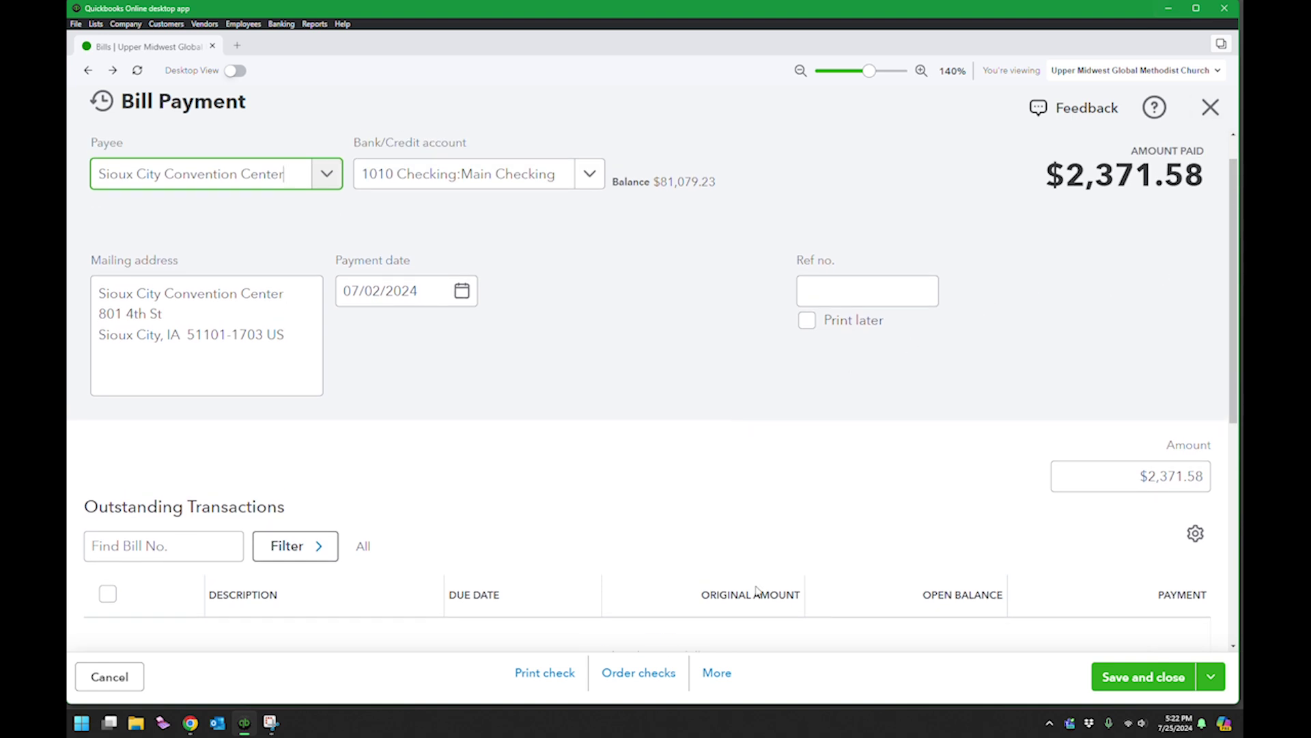
left_click(717, 673)
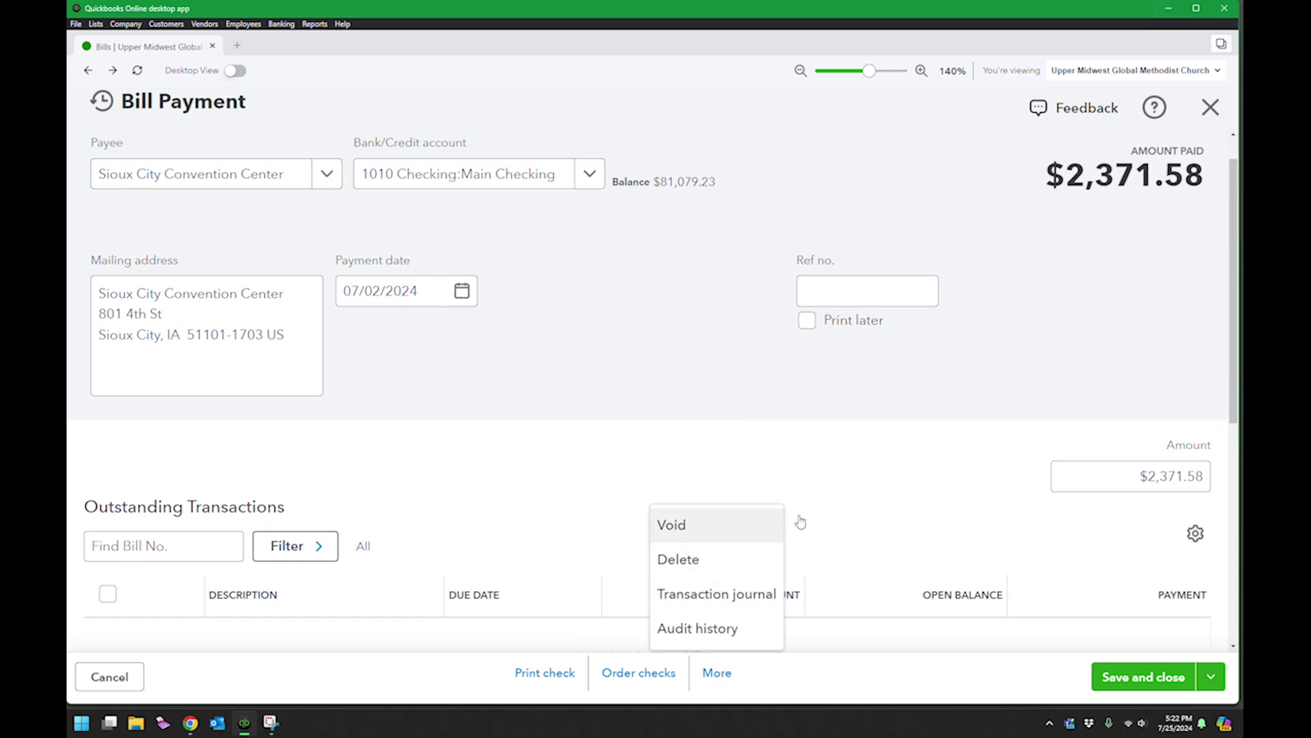
left_click(1210, 107)
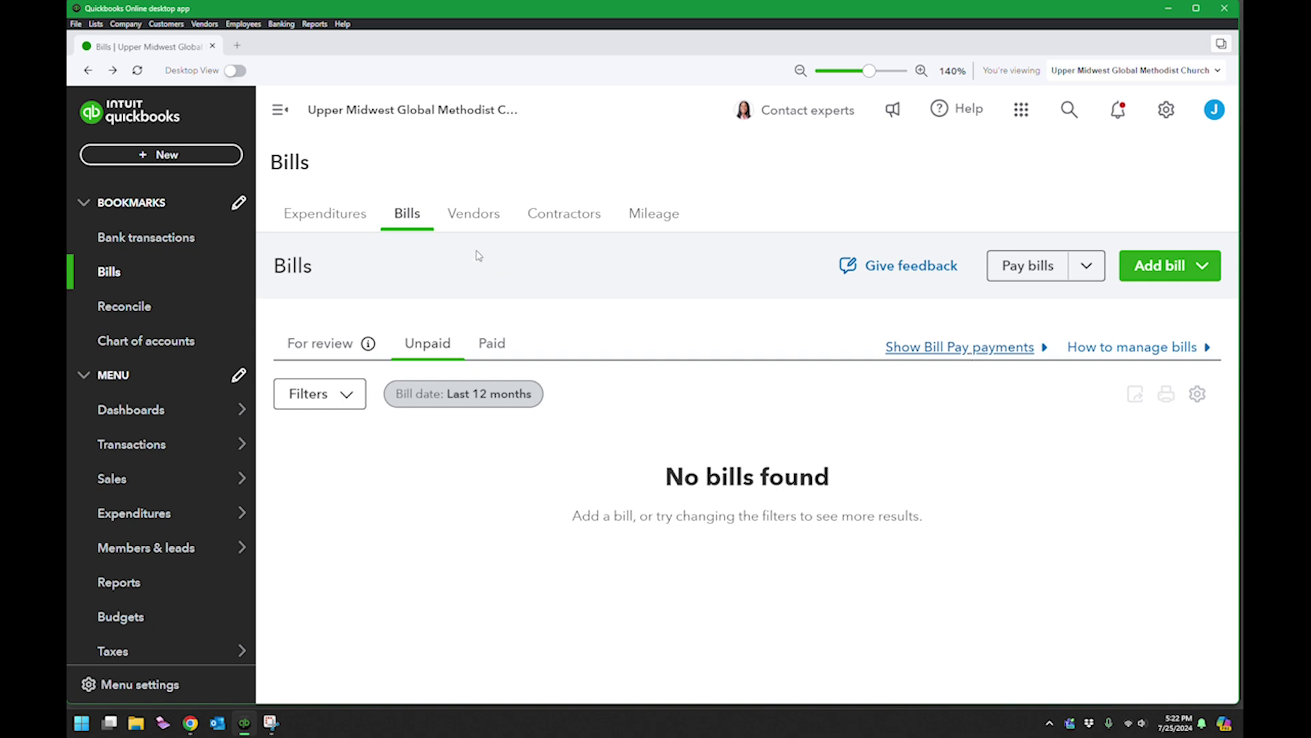
Show the Bill Pay payments and open the details of the 07/02/2024 Sioux City Convention Center payment.
left_click(130, 278)
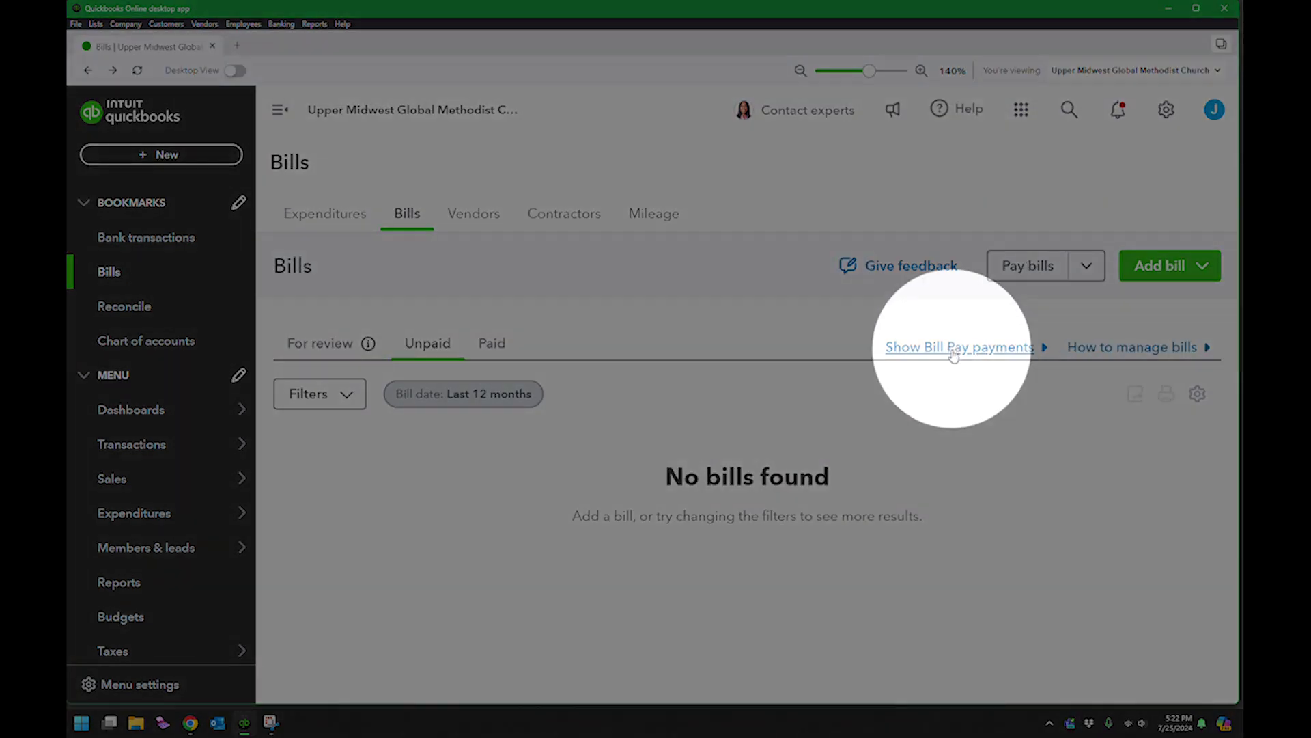
left_click(953, 348)
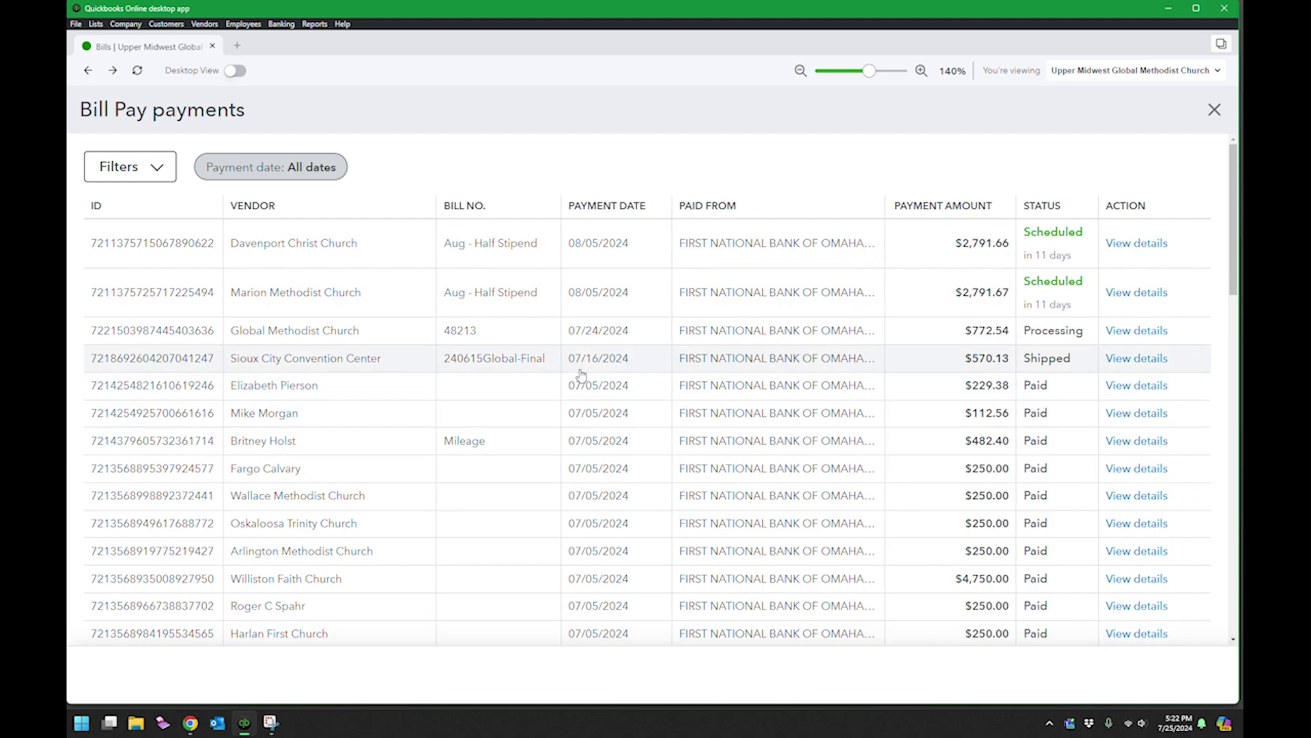
scroll(581, 374, "down", 6)
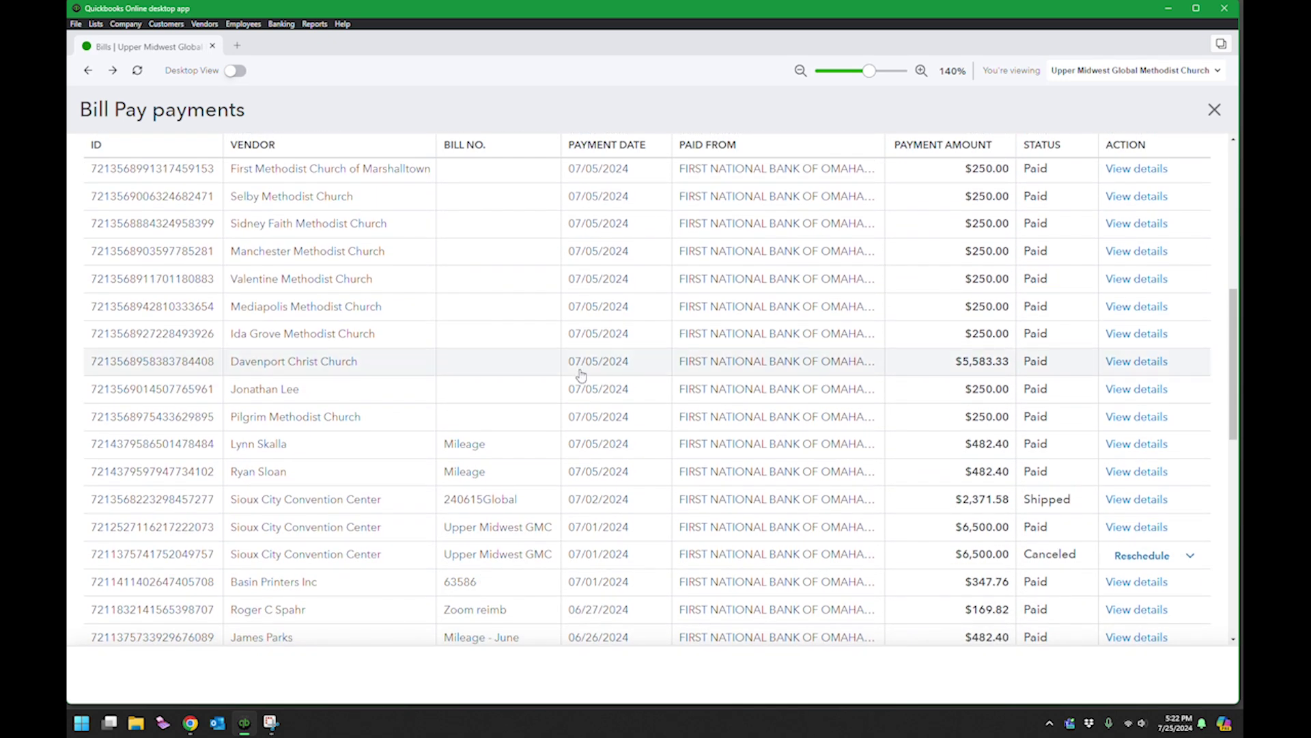
scroll(869, 498, "down", 2)
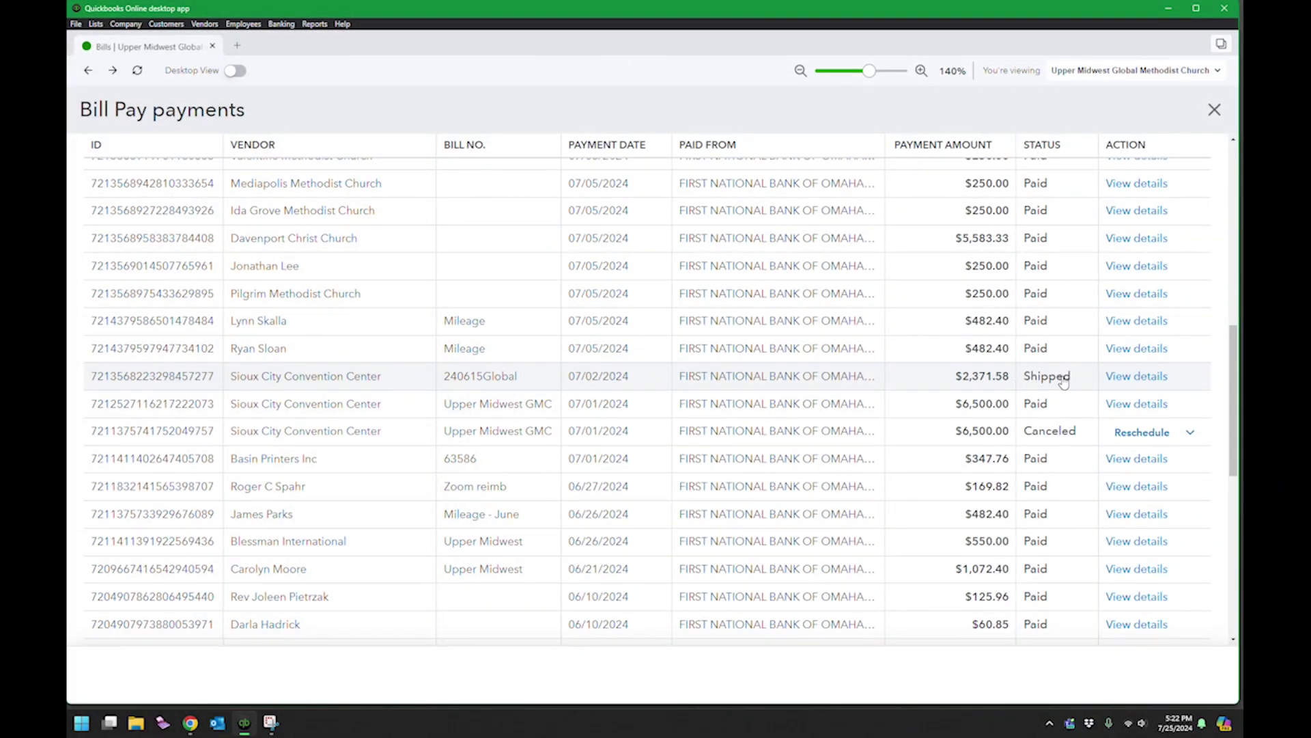
left_click(1128, 378)
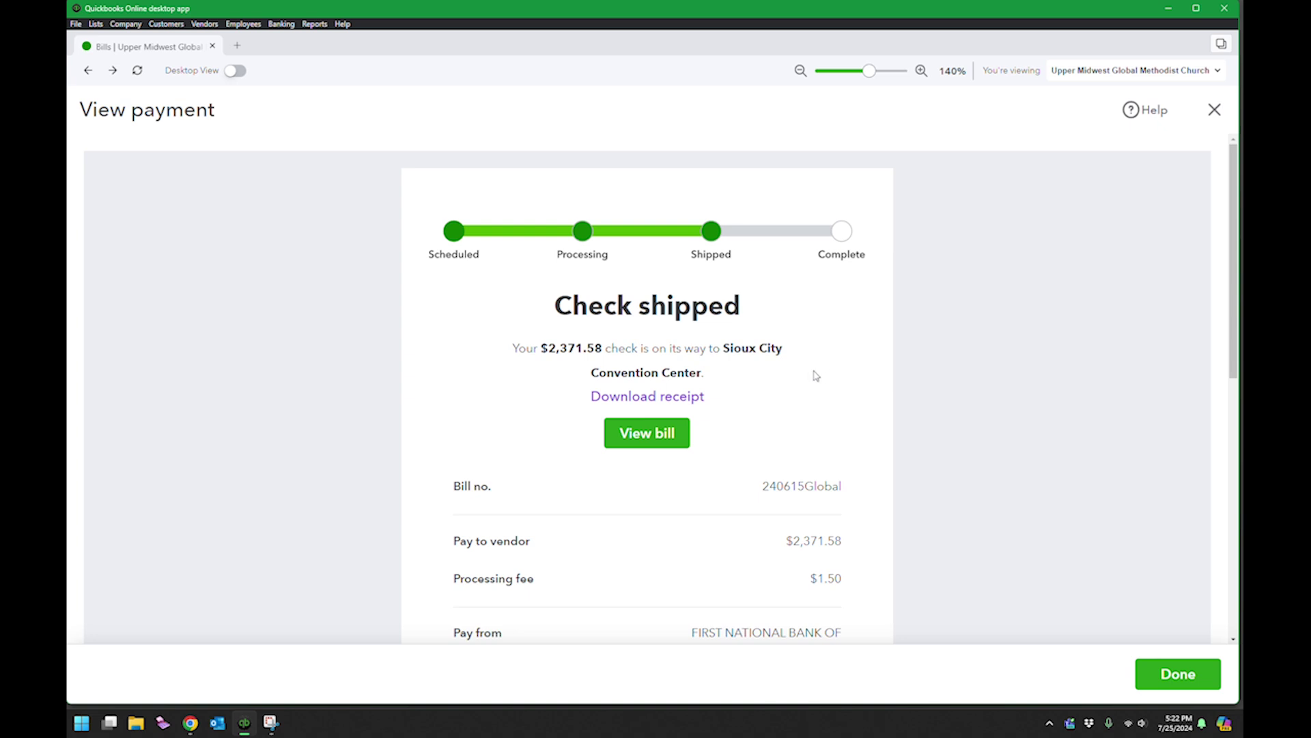
Review the payment's processing fee, withdrawal, delivery and check details, and select its reference ID for support.
scroll(703, 362, "down", 1)
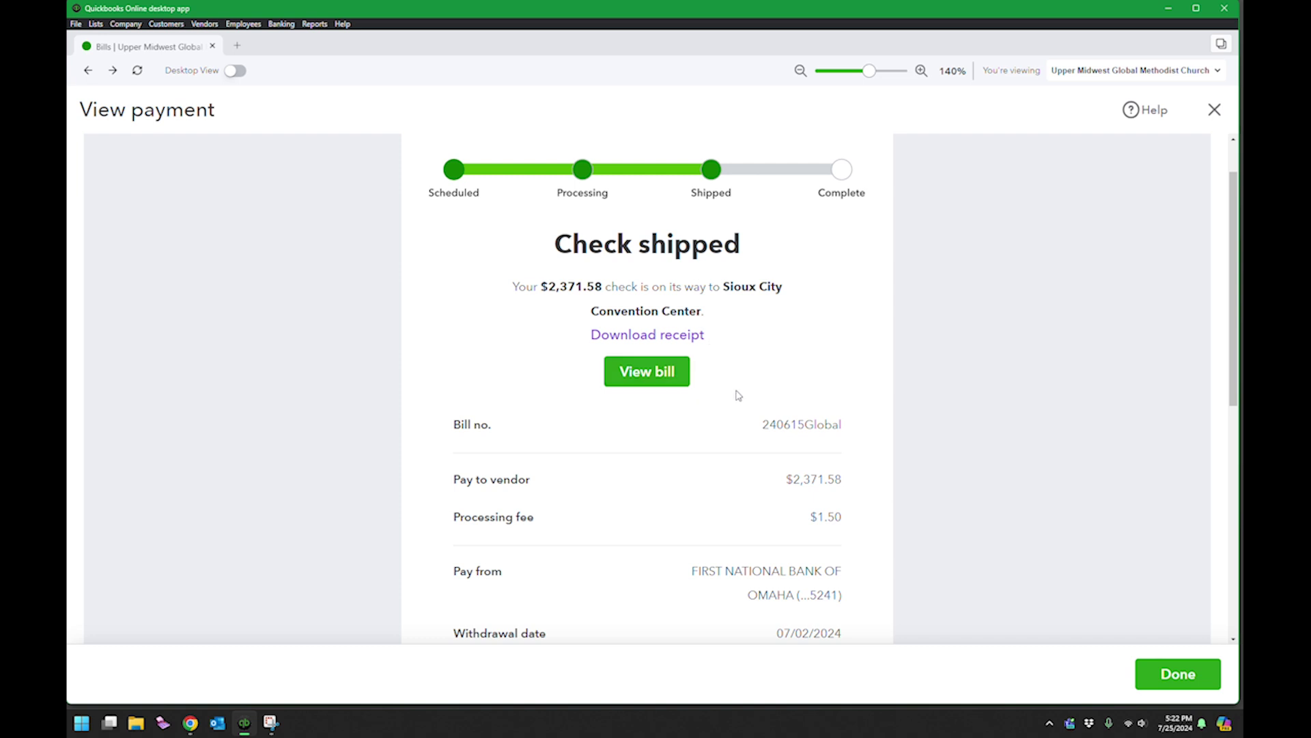
scroll(755, 423, "down", 6)
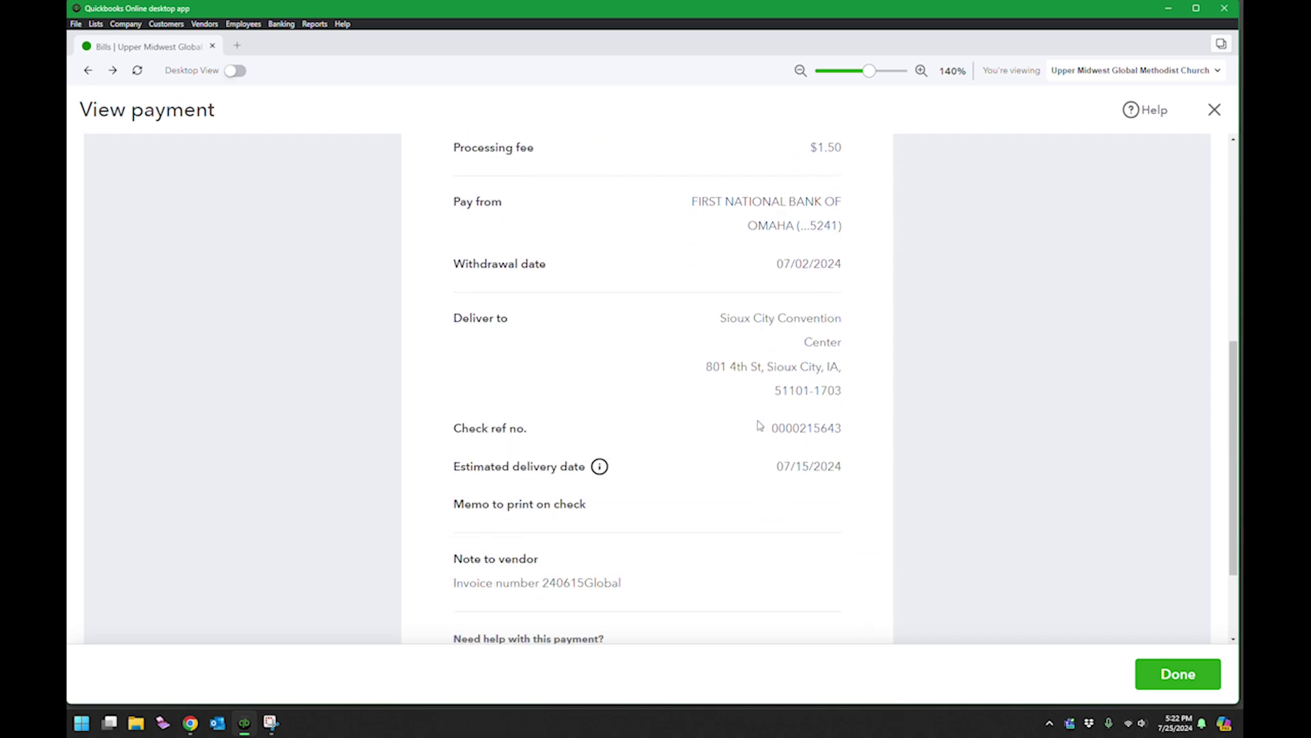
scroll(756, 424, "up", 5)
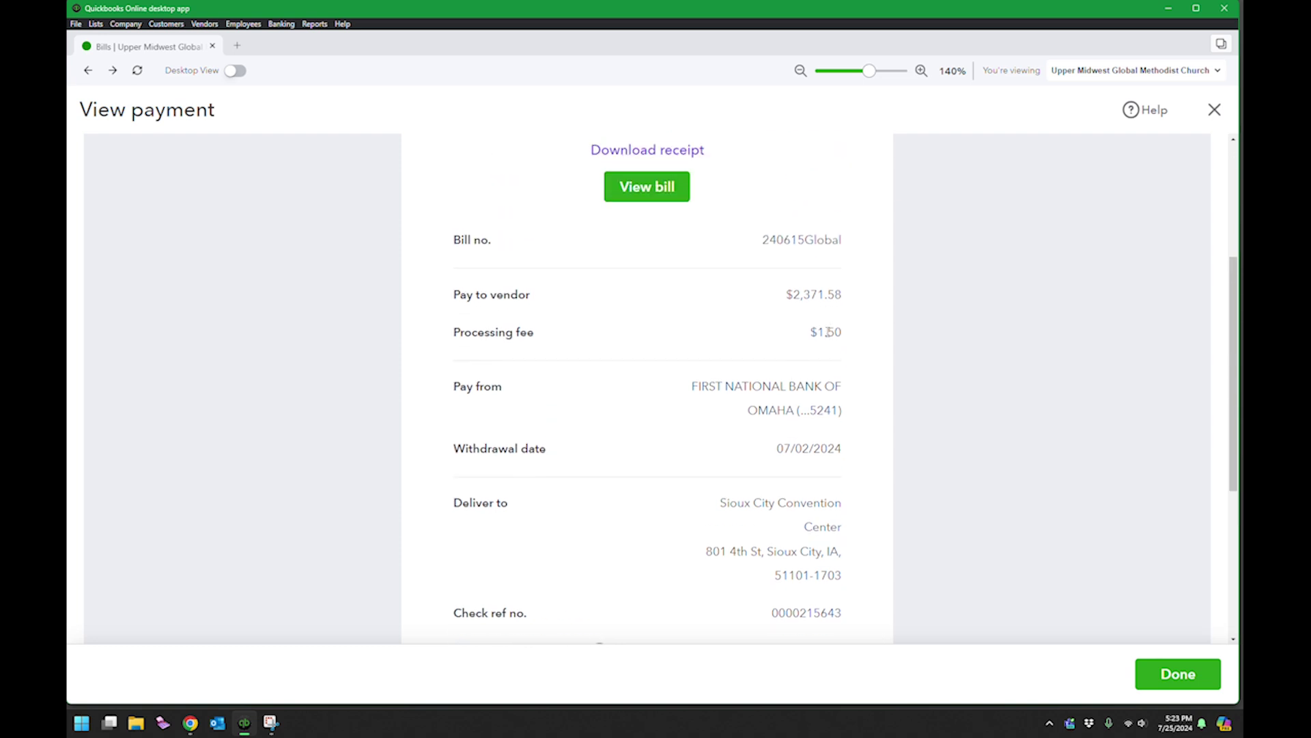
scroll(826, 332, "up", 2)
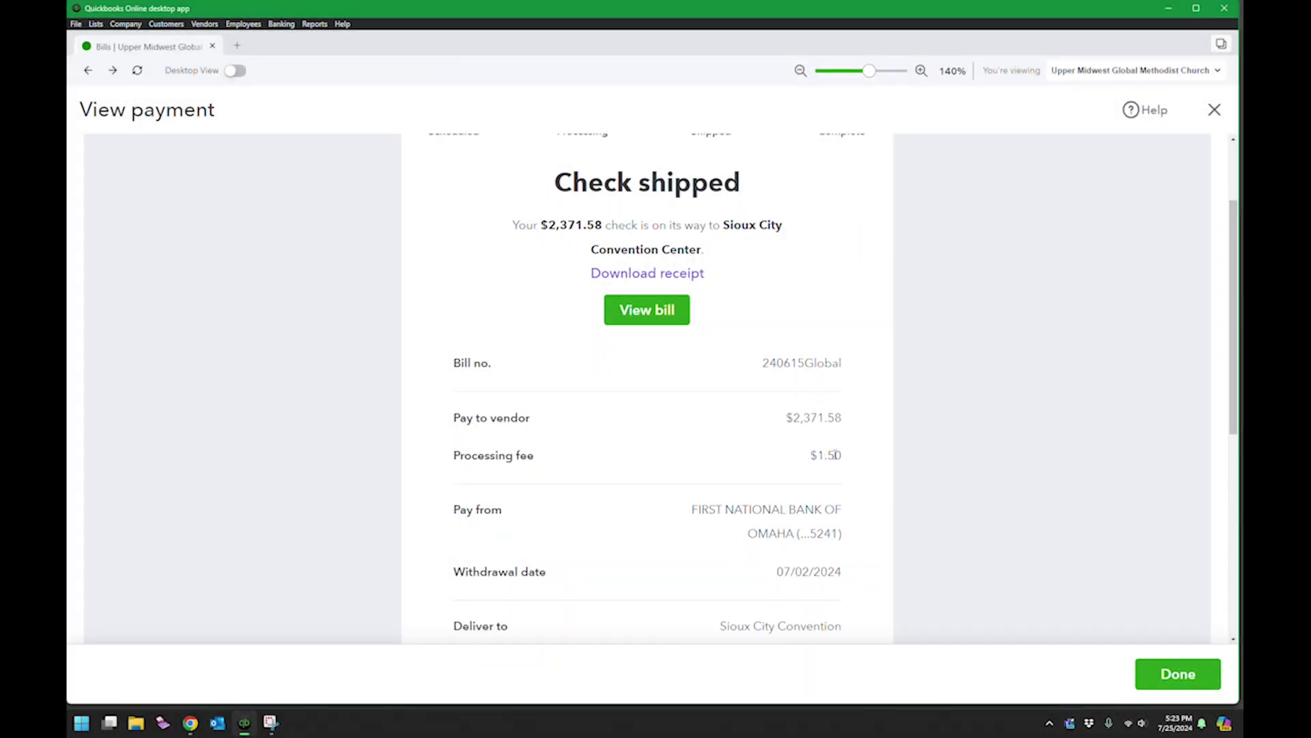
scroll(835, 454, "down", 5)
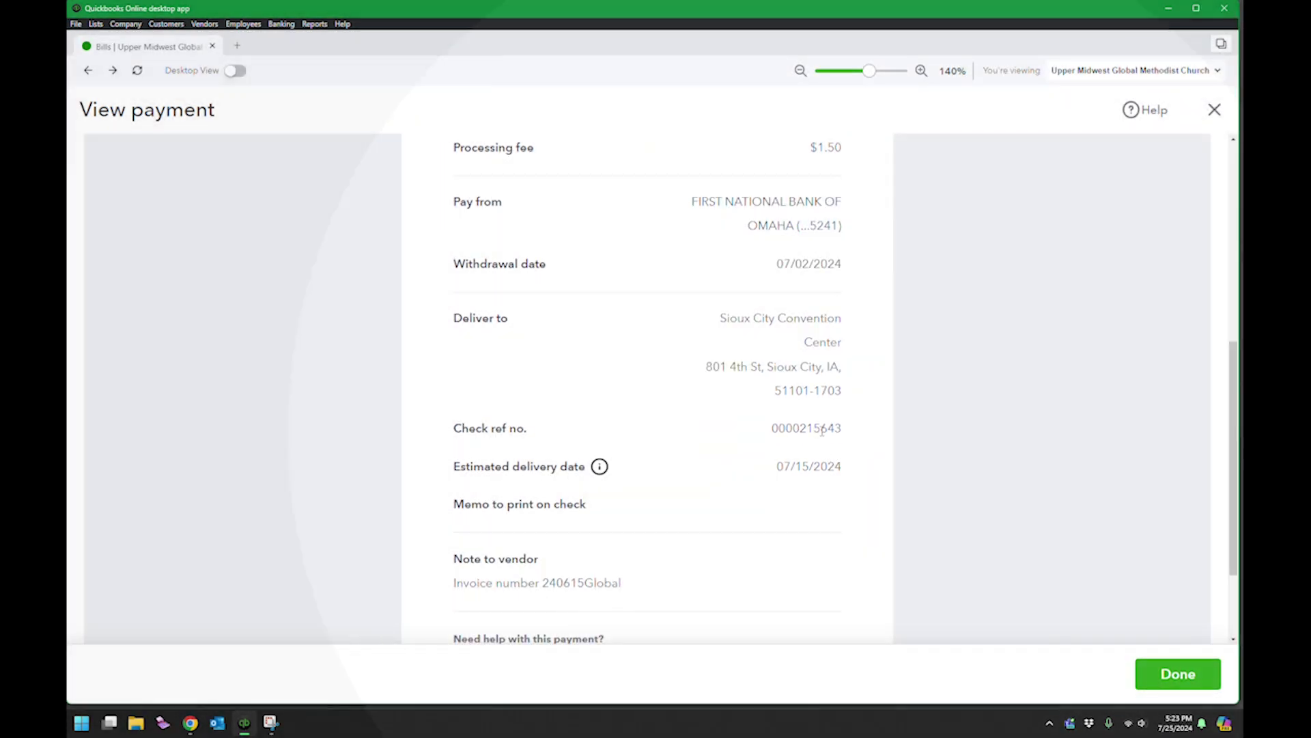
scroll(812, 433, "down", 2)
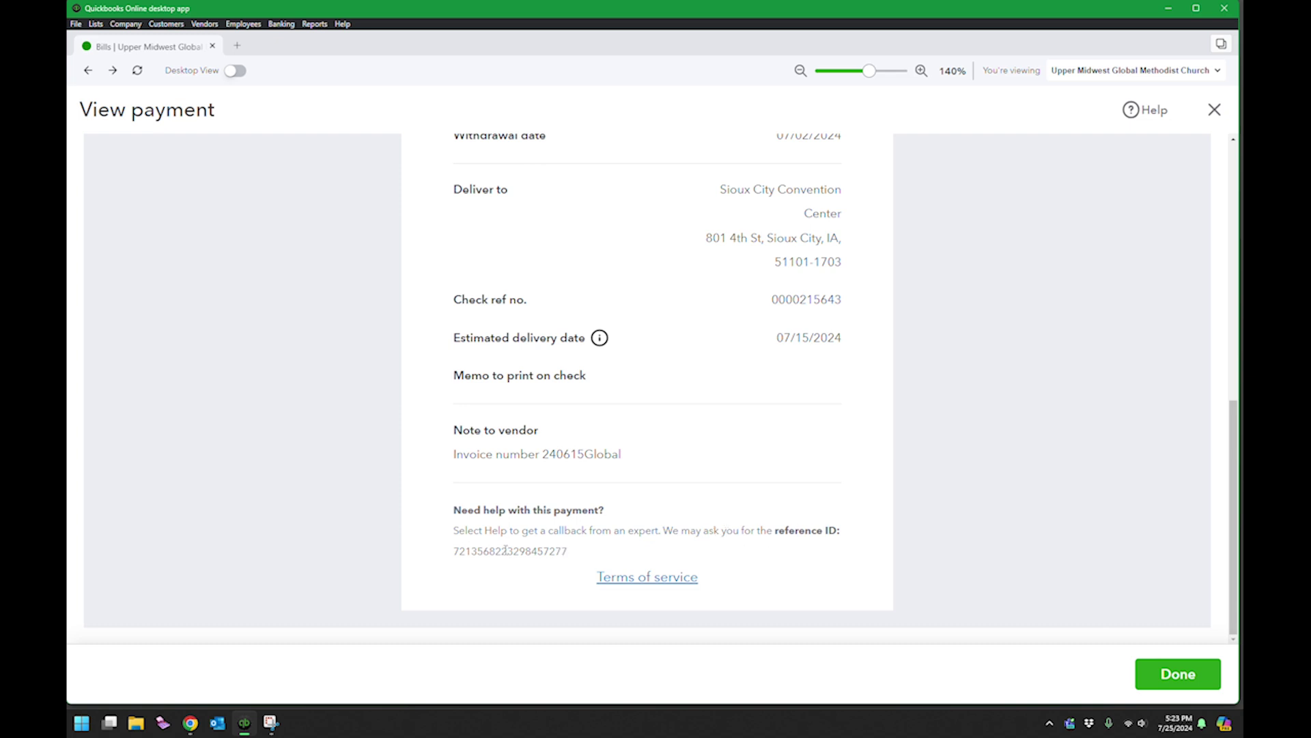
double_click(469, 554)
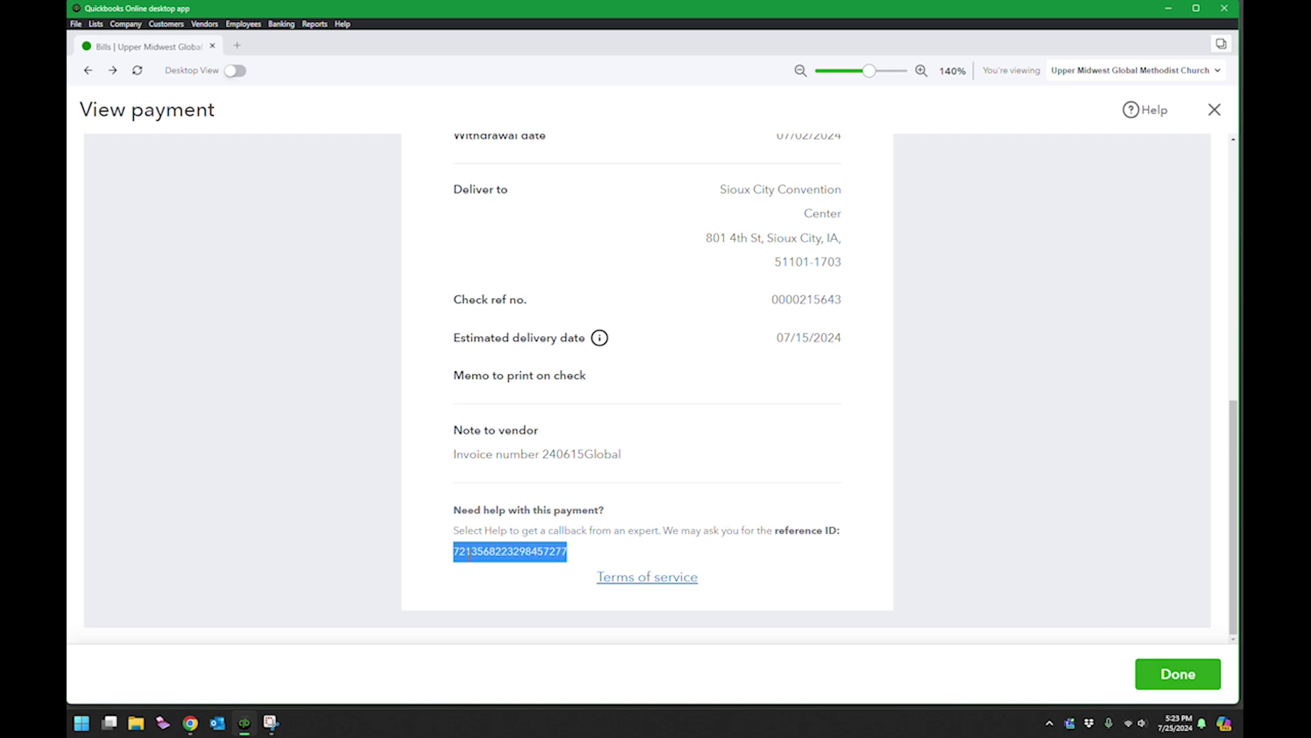
Open the help assistant for this payment and allow QuickBooks Online network access through Windows Firewall.
left_click(1131, 112)
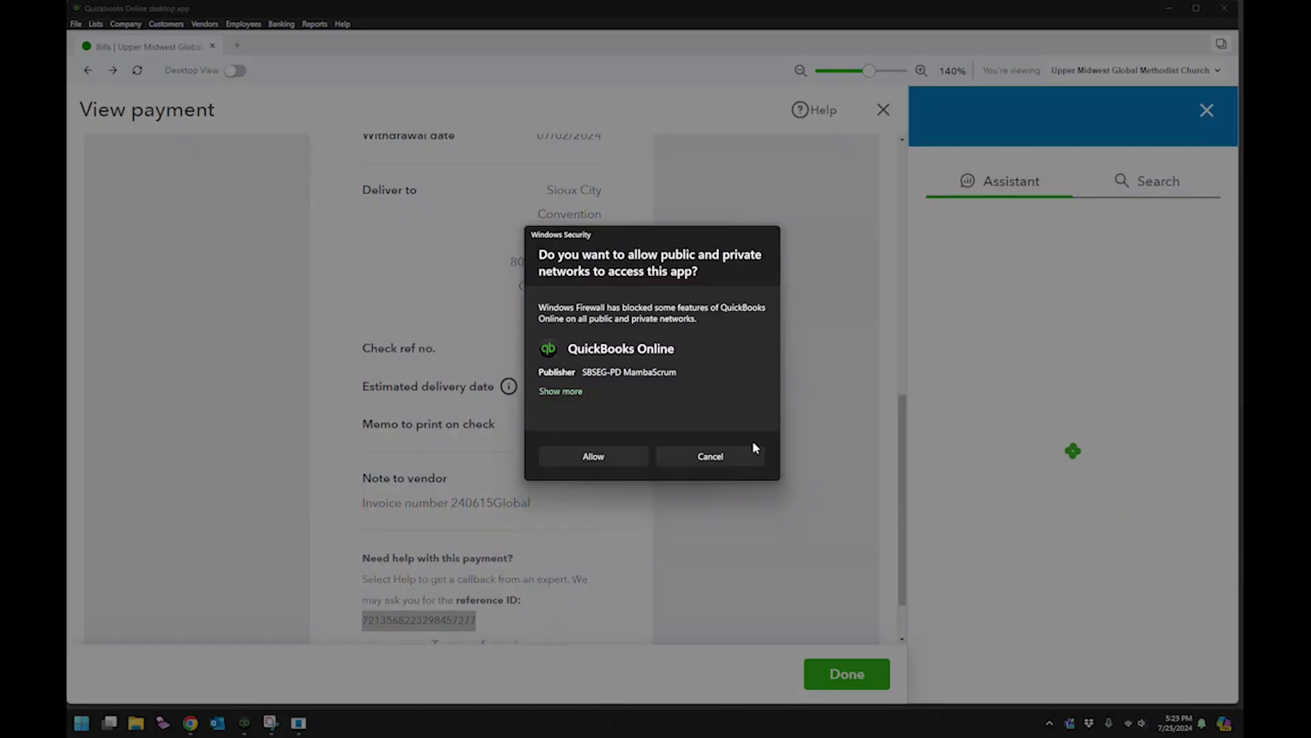
left_click(601, 458)
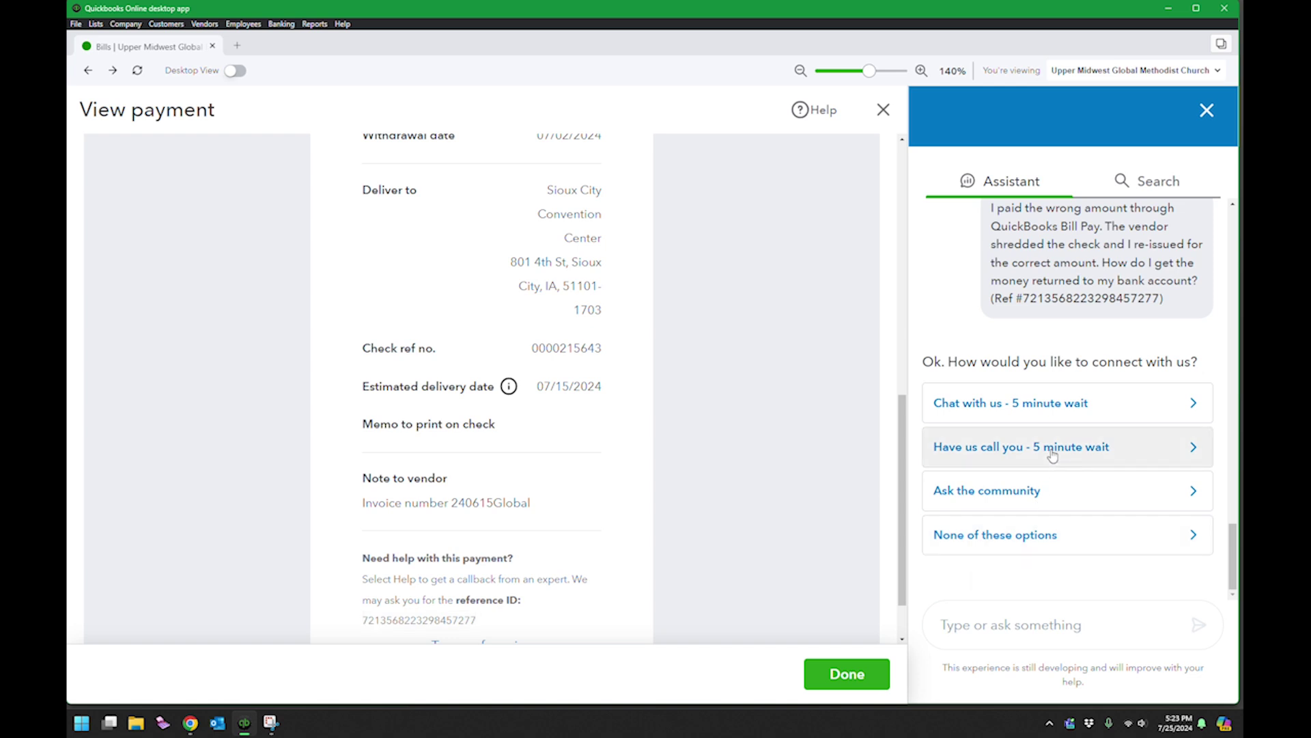
Examine the assistant conversation from the refund question and suggested articles through the request for a human to the contact options.
scroll(1055, 363, "up", 2)
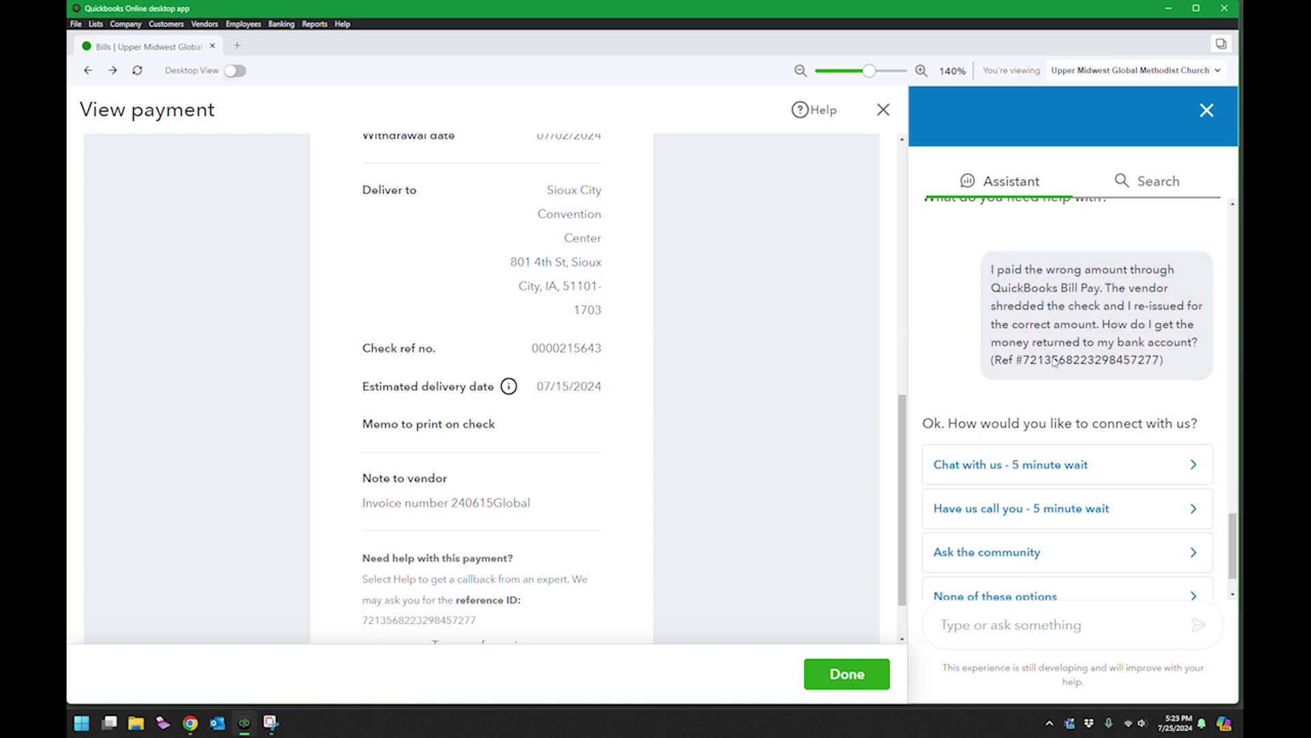
scroll(1057, 349, "up", 8)
scroll(1060, 328, "up", 4)
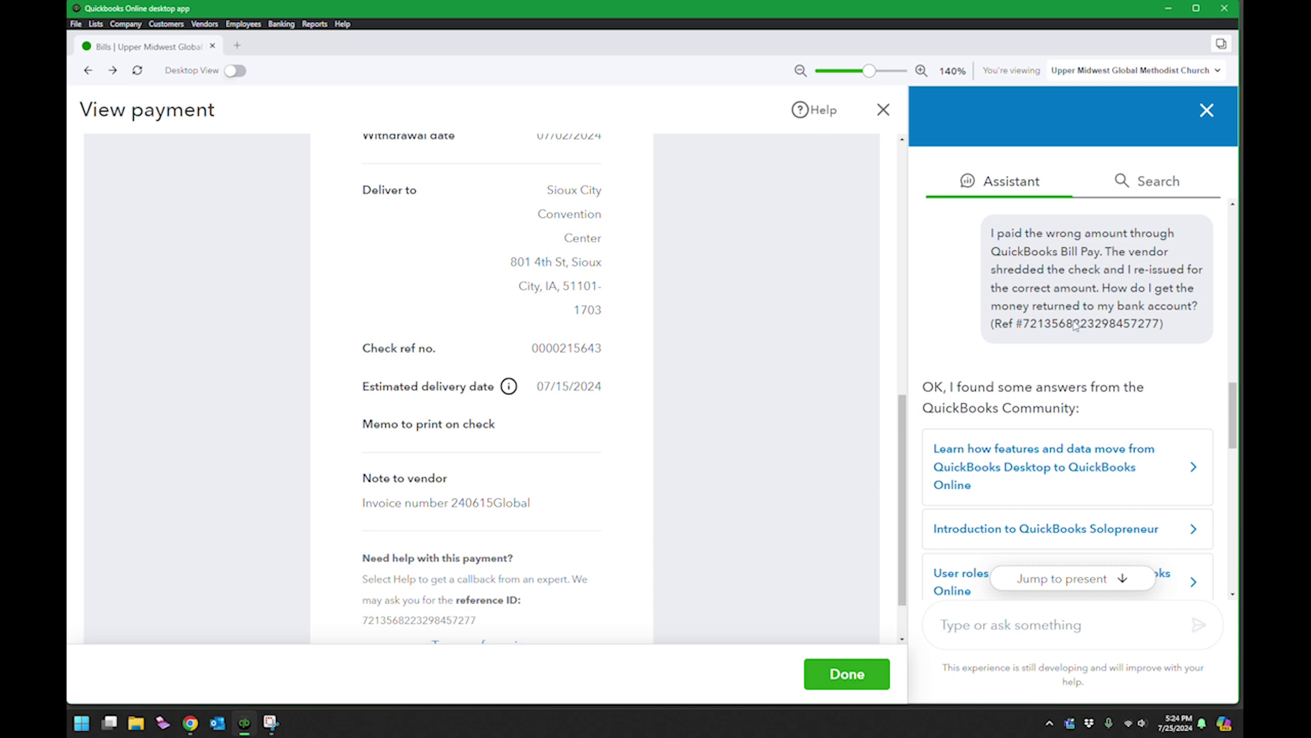
scroll(1058, 330, "down", 2)
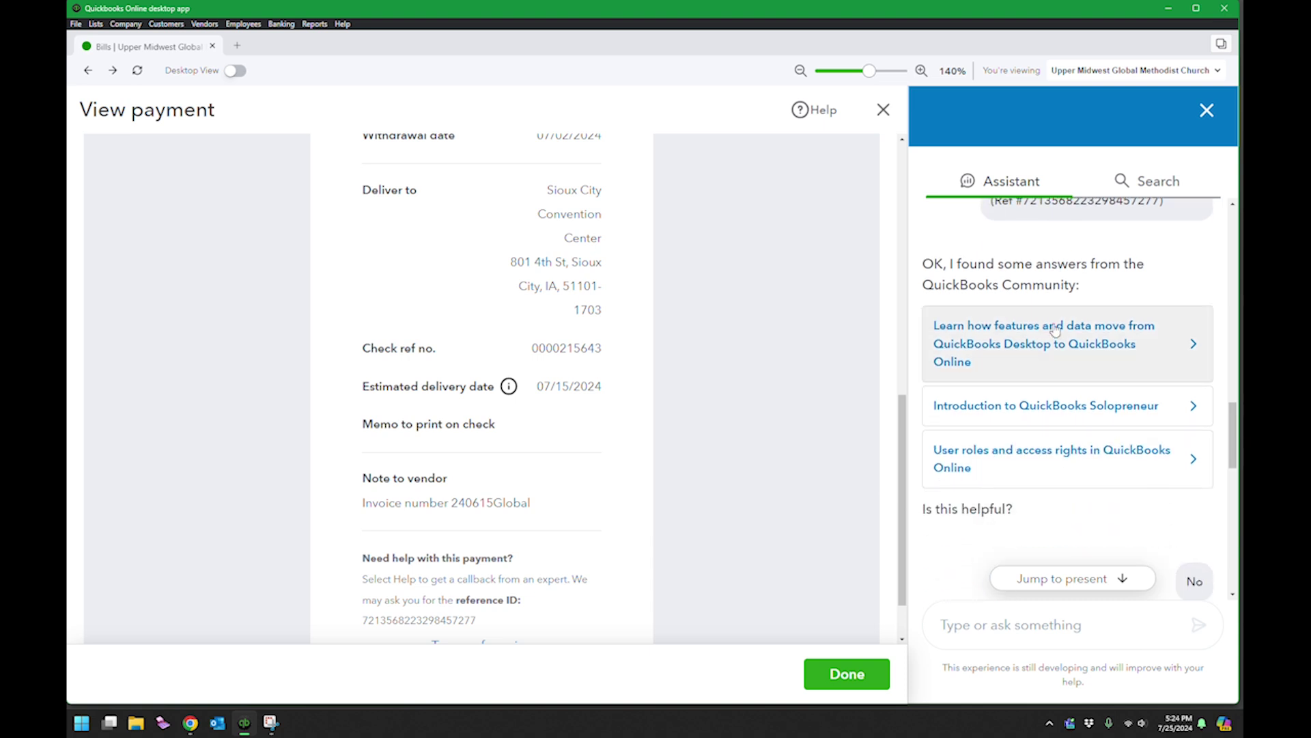
scroll(1055, 330, "down", 5)
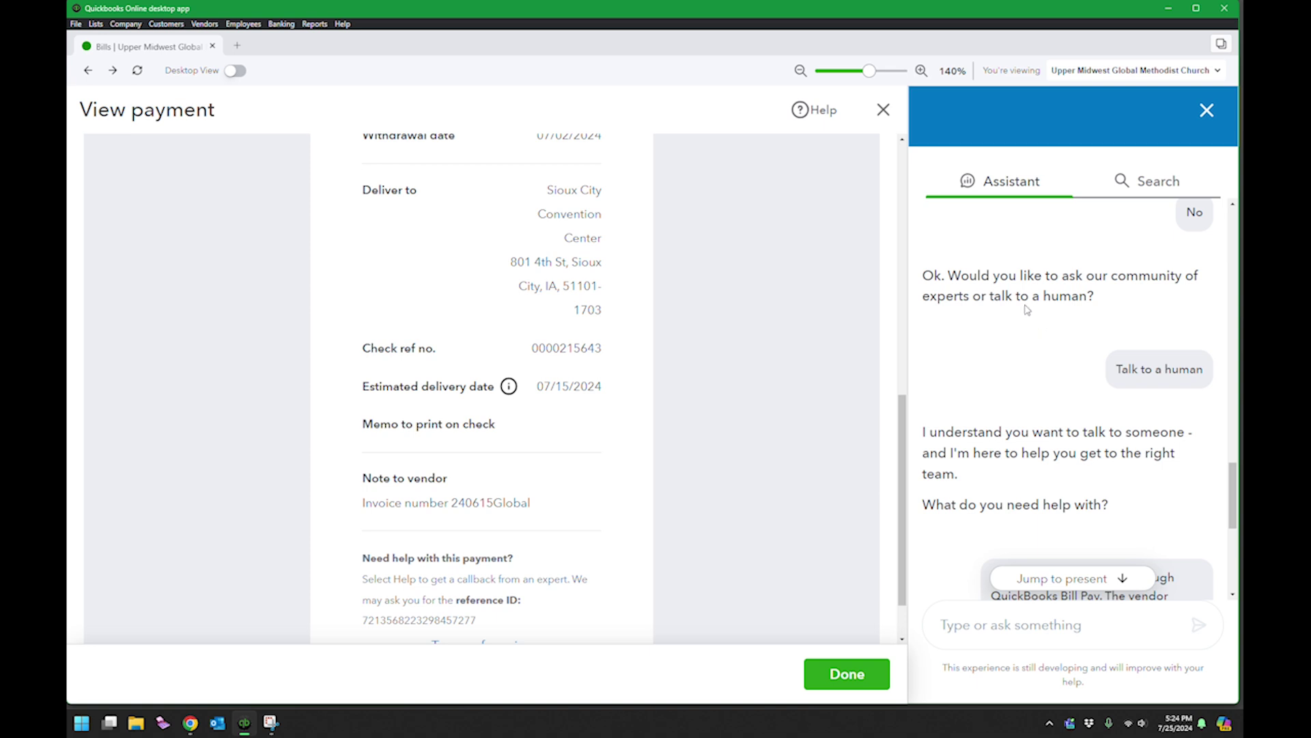
scroll(1024, 307, "down", 4)
scroll(1021, 309, "up", 8)
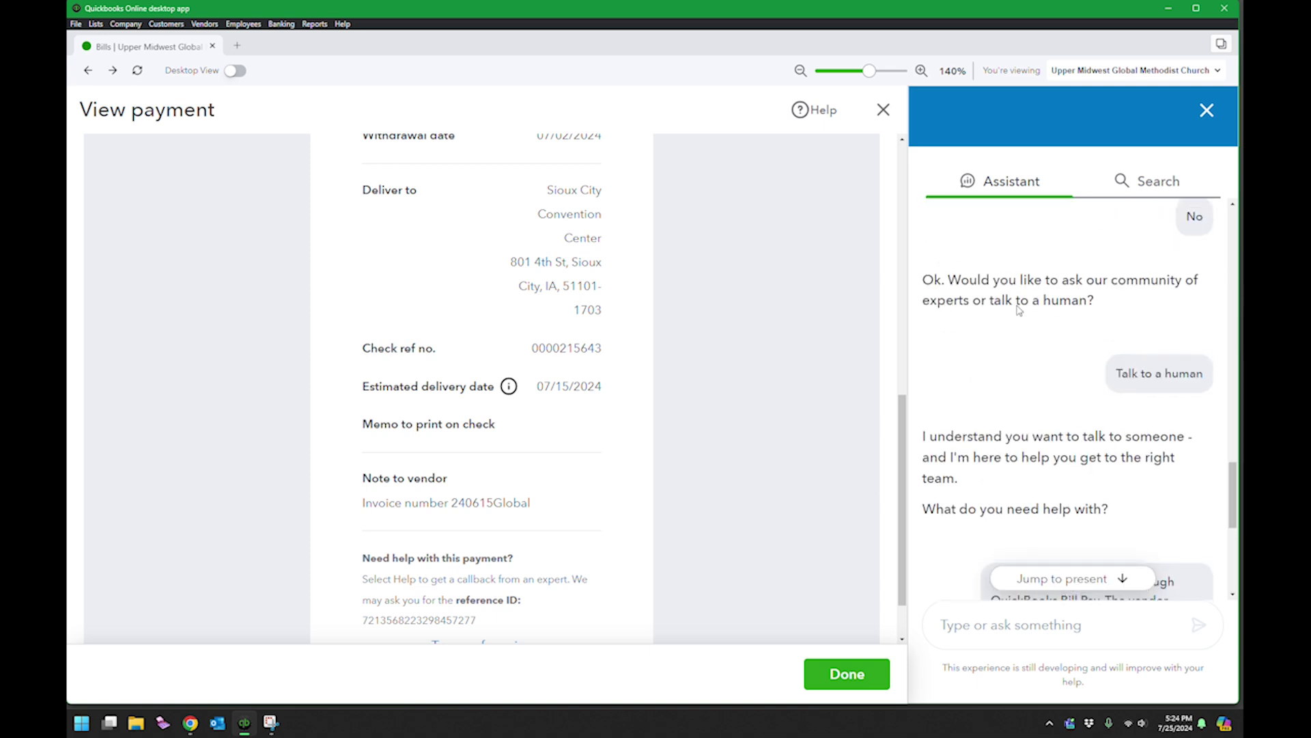
scroll(1019, 310, "down", 8)
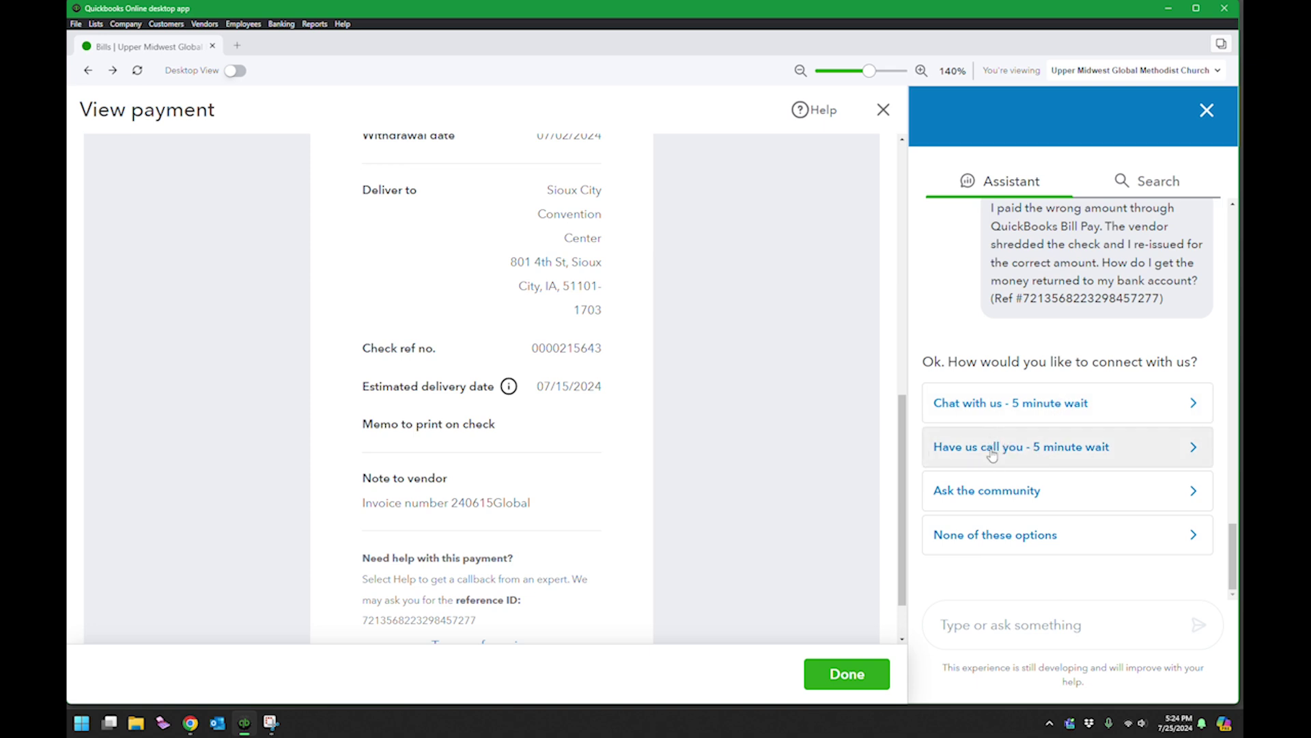
Open the support chat request form, compare the details it asks for with the refund question in the assistant conversation, and close the form.
left_click(1013, 410)
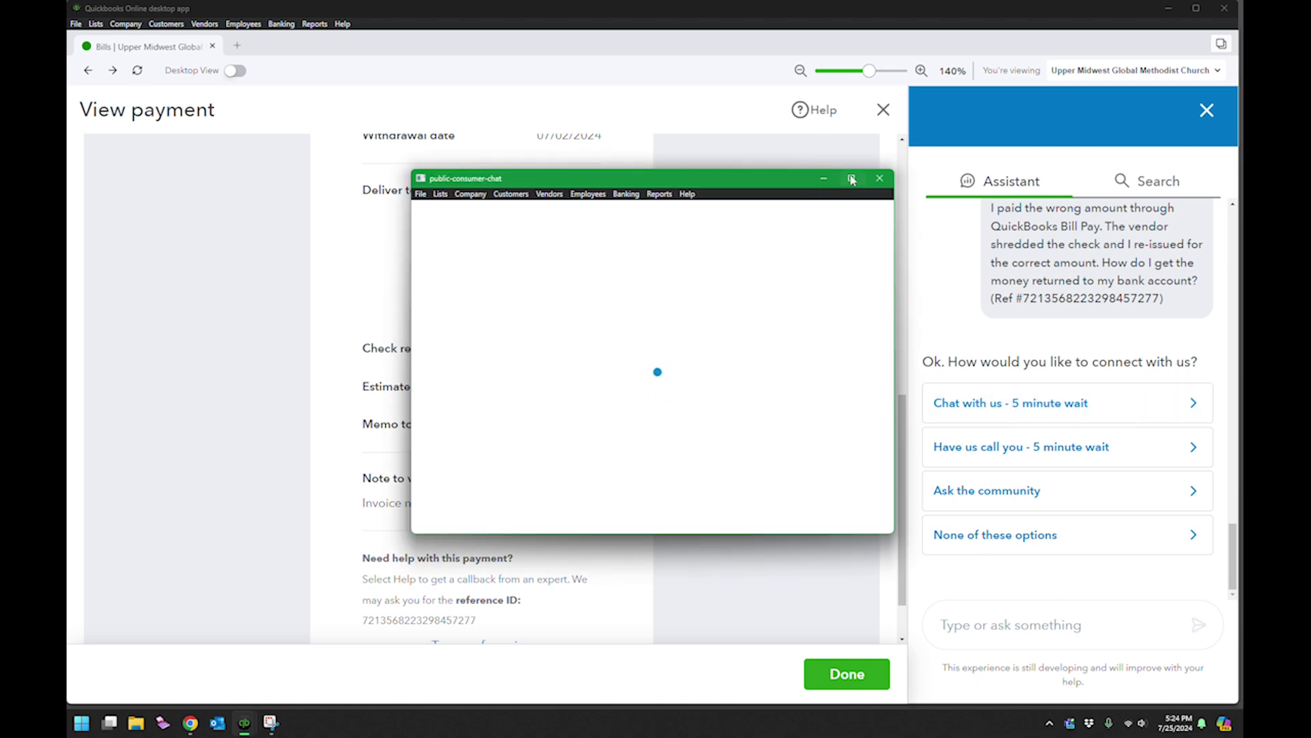
mouse_move(851, 181)
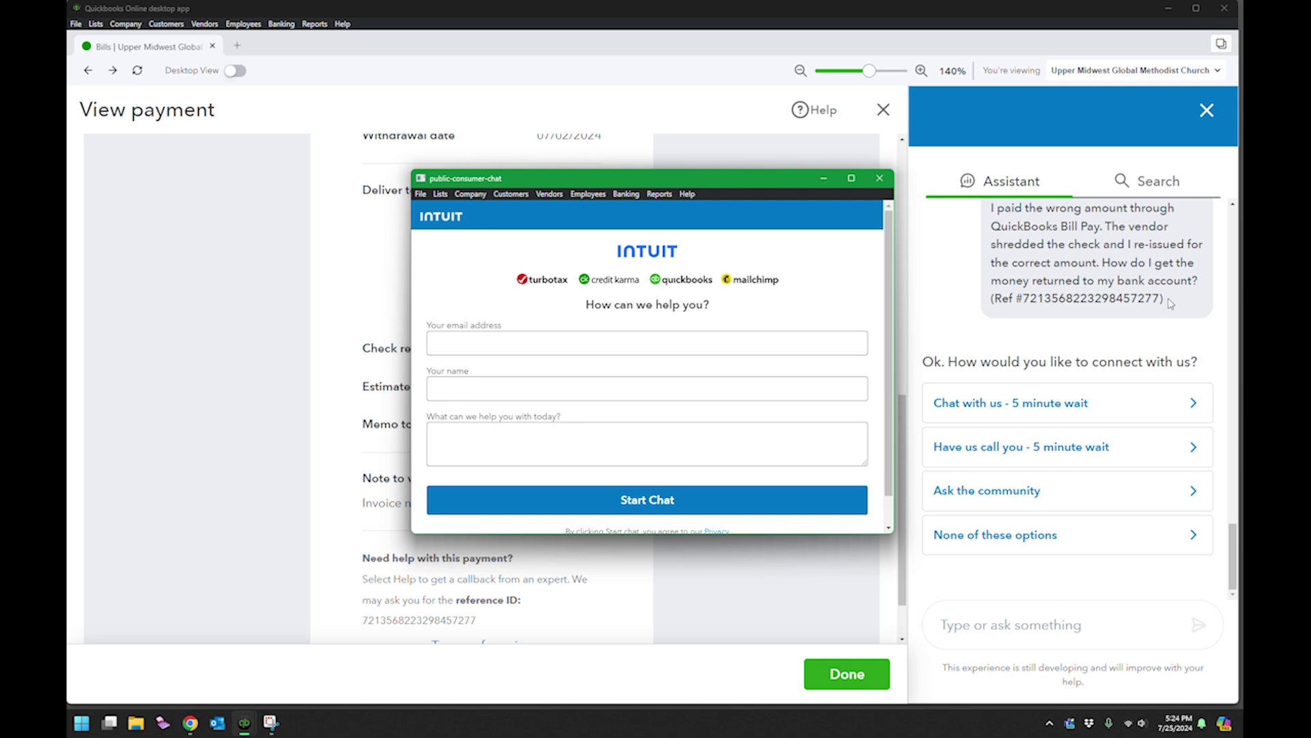
left_click_drag(1170, 304, 1133, 280)
left_click_drag(1015, 244, 983, 228)
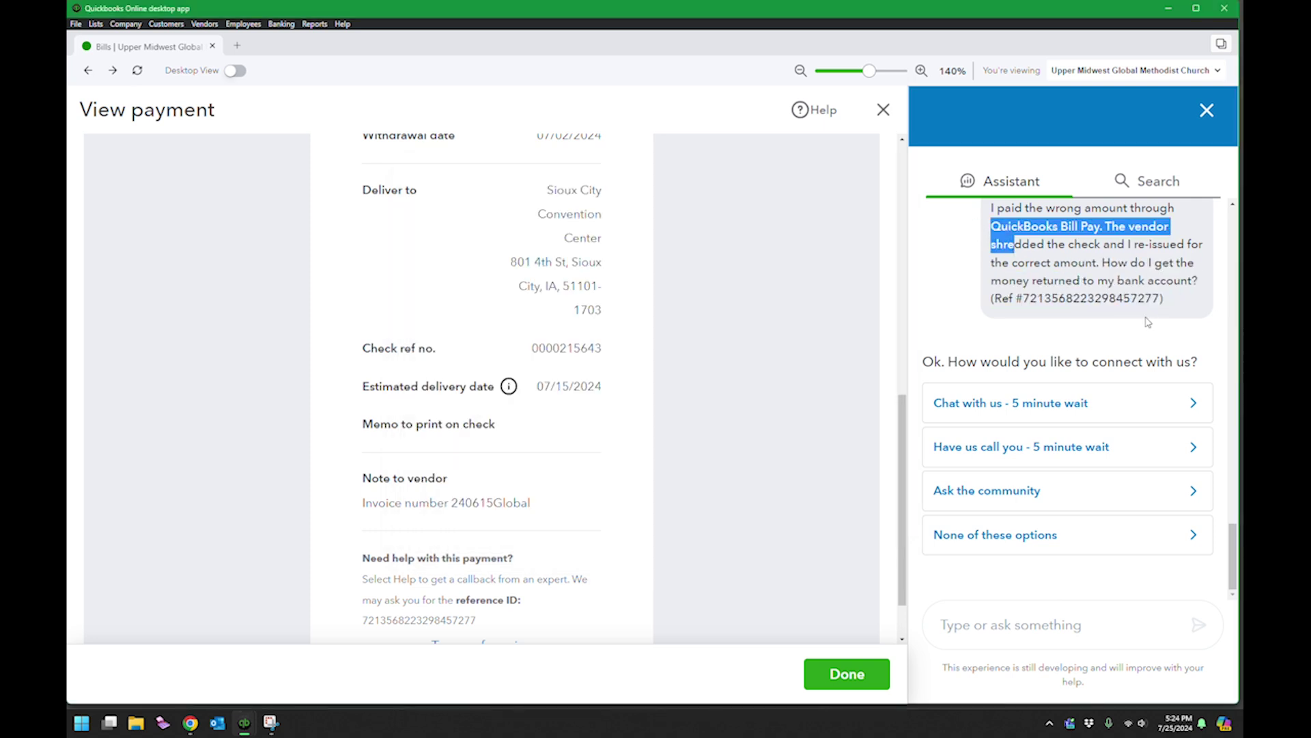
mouse_move(244, 723)
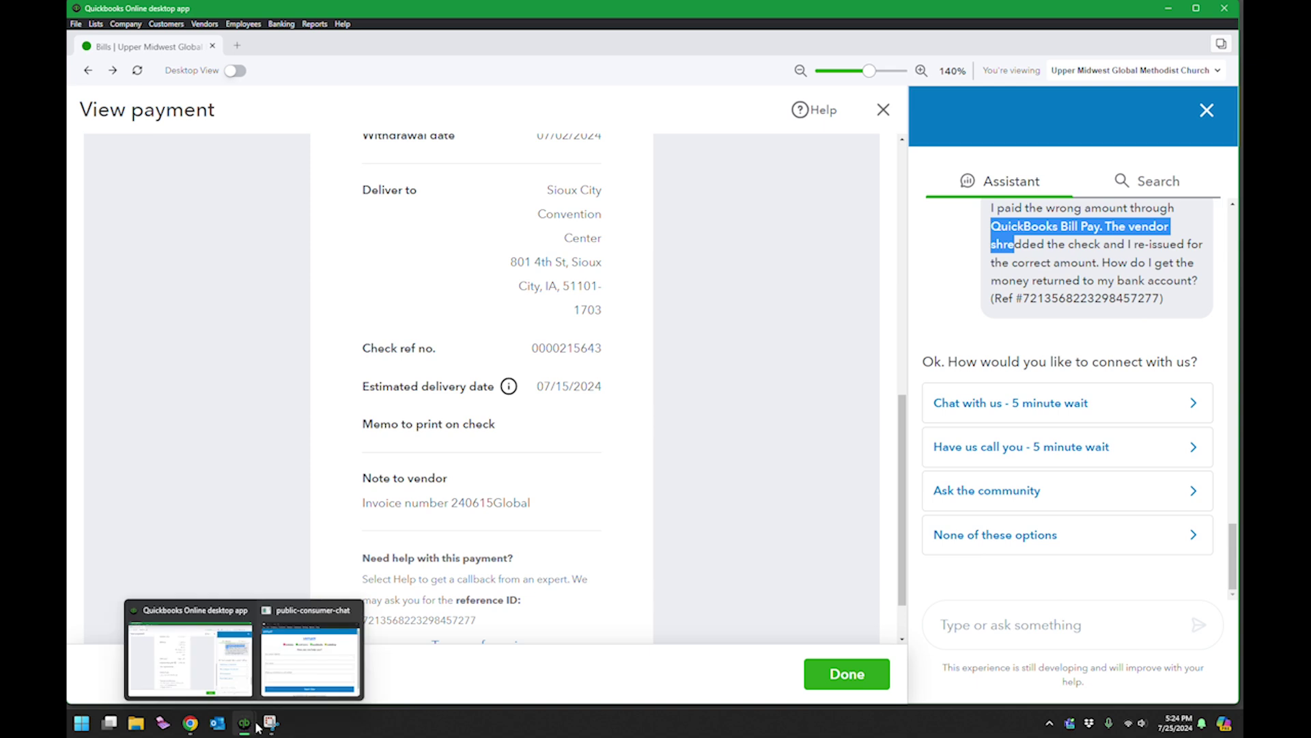
left_click(312, 652)
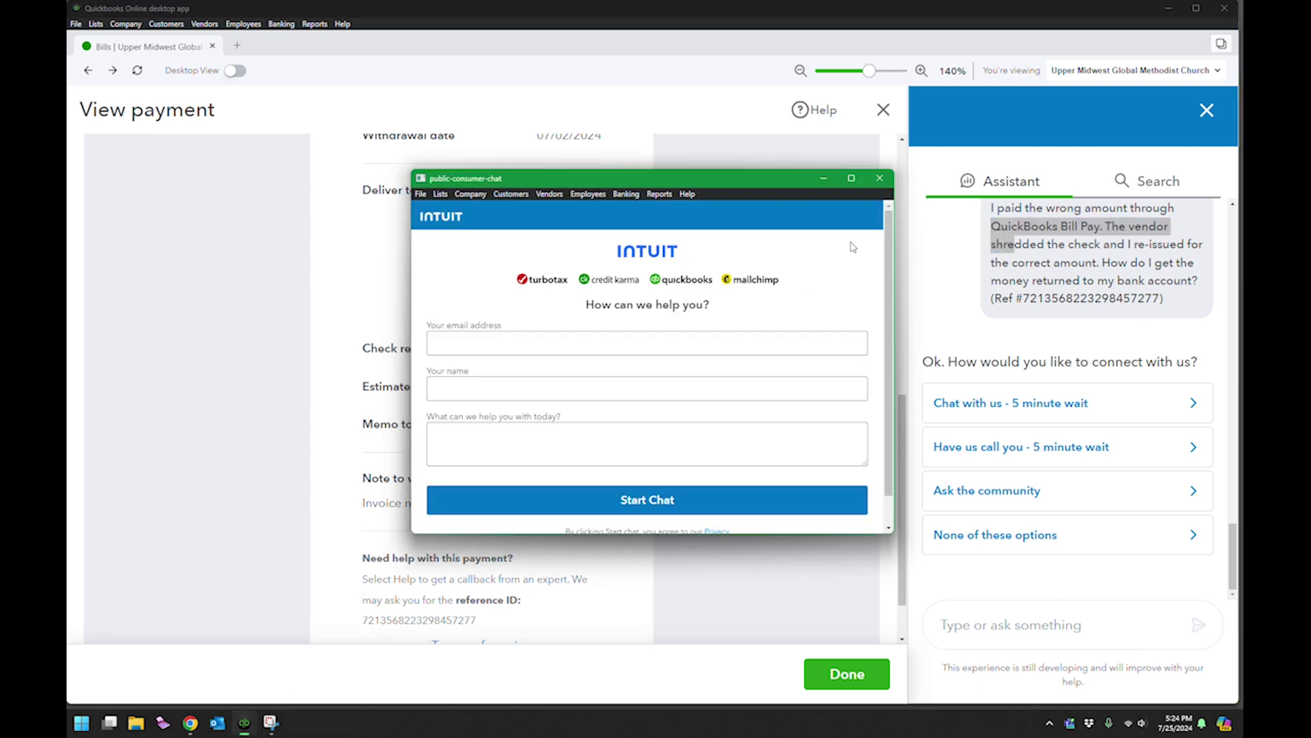
left_click(880, 178)
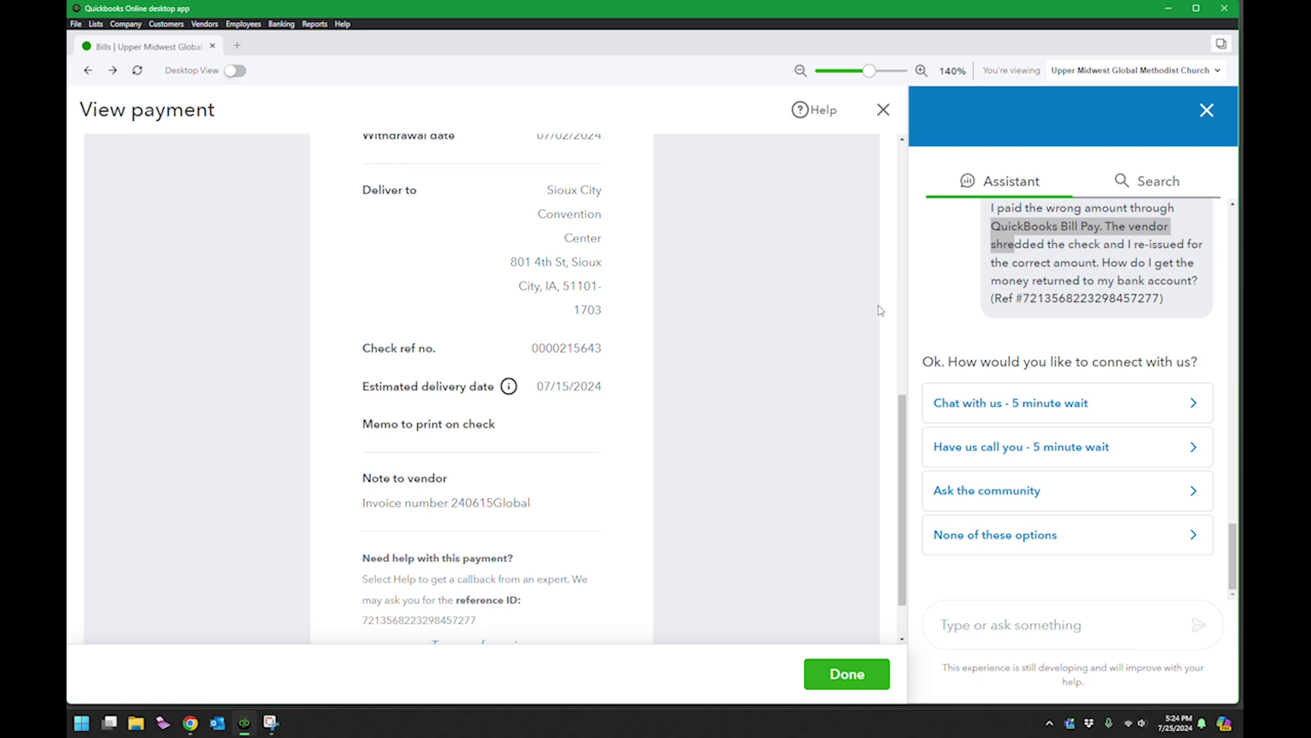
Close the help assistant, the payment details and the Bill Pay payments list to return to the Bills page.
left_click(1208, 113)
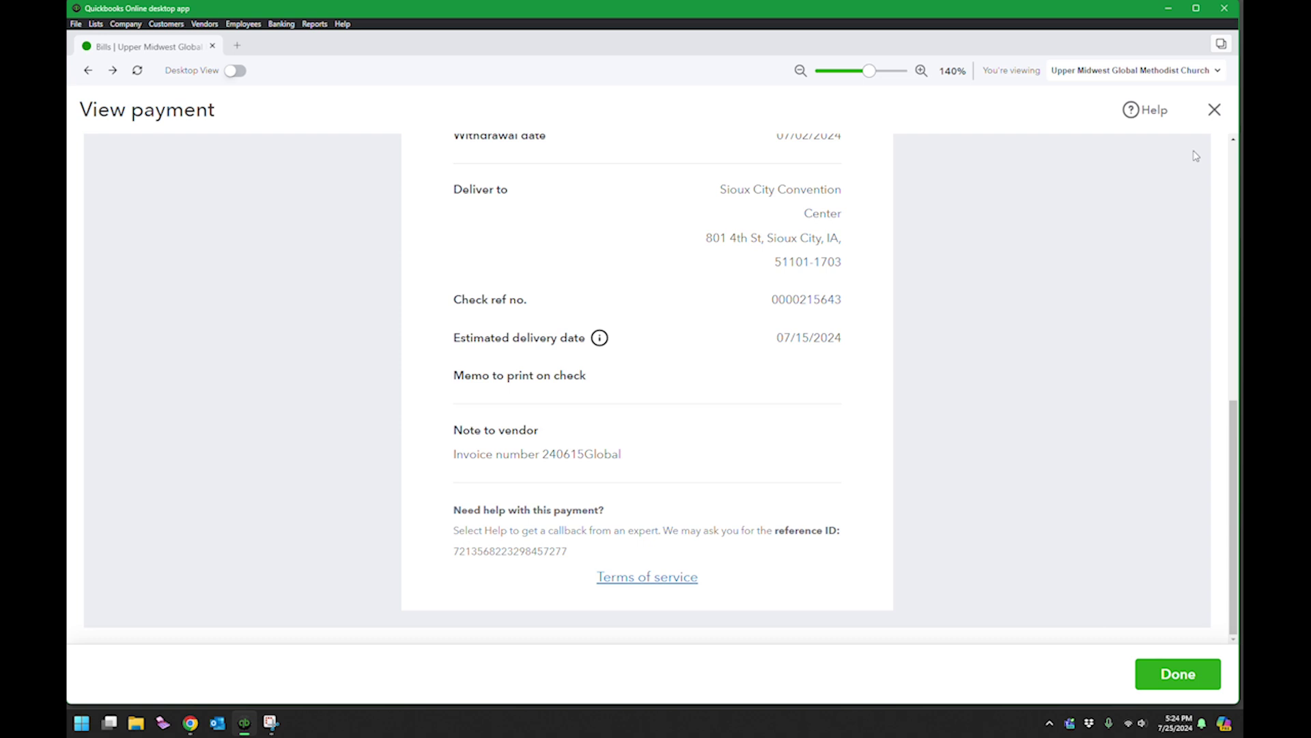
scroll(1196, 156, "up", 2)
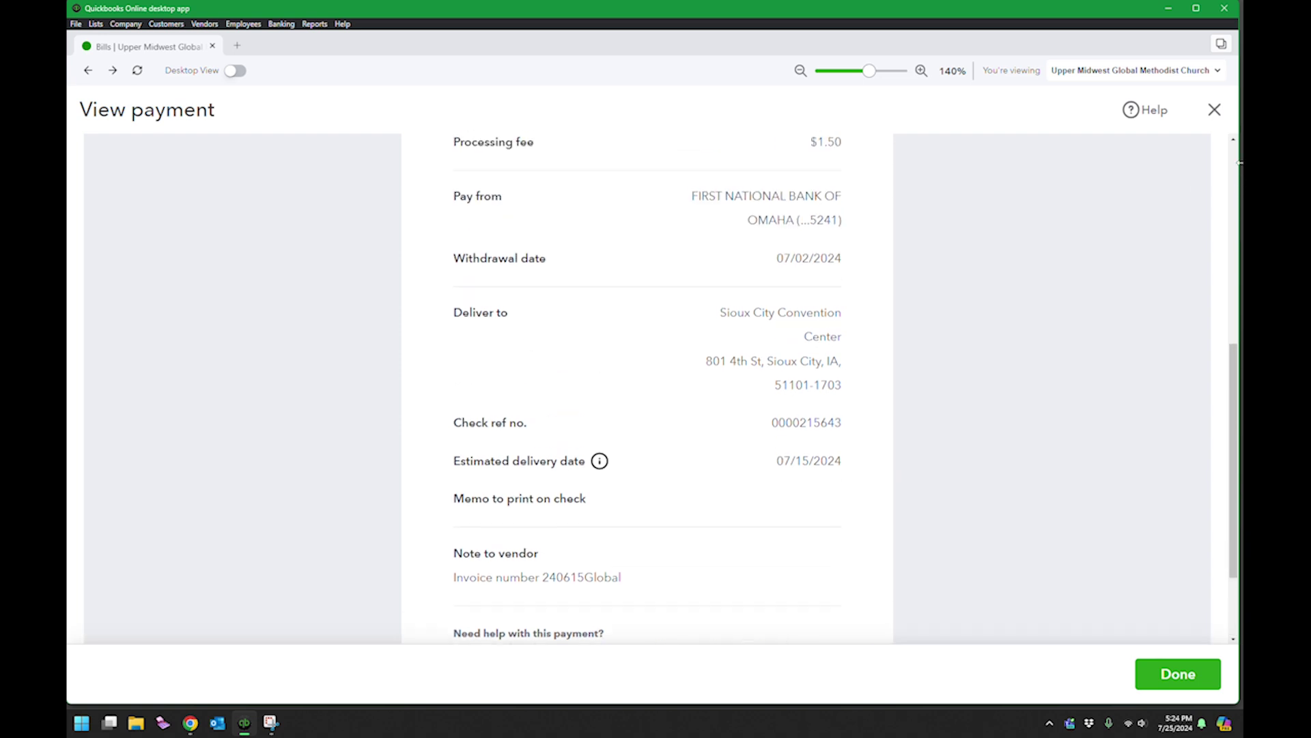
left_click(1215, 111)
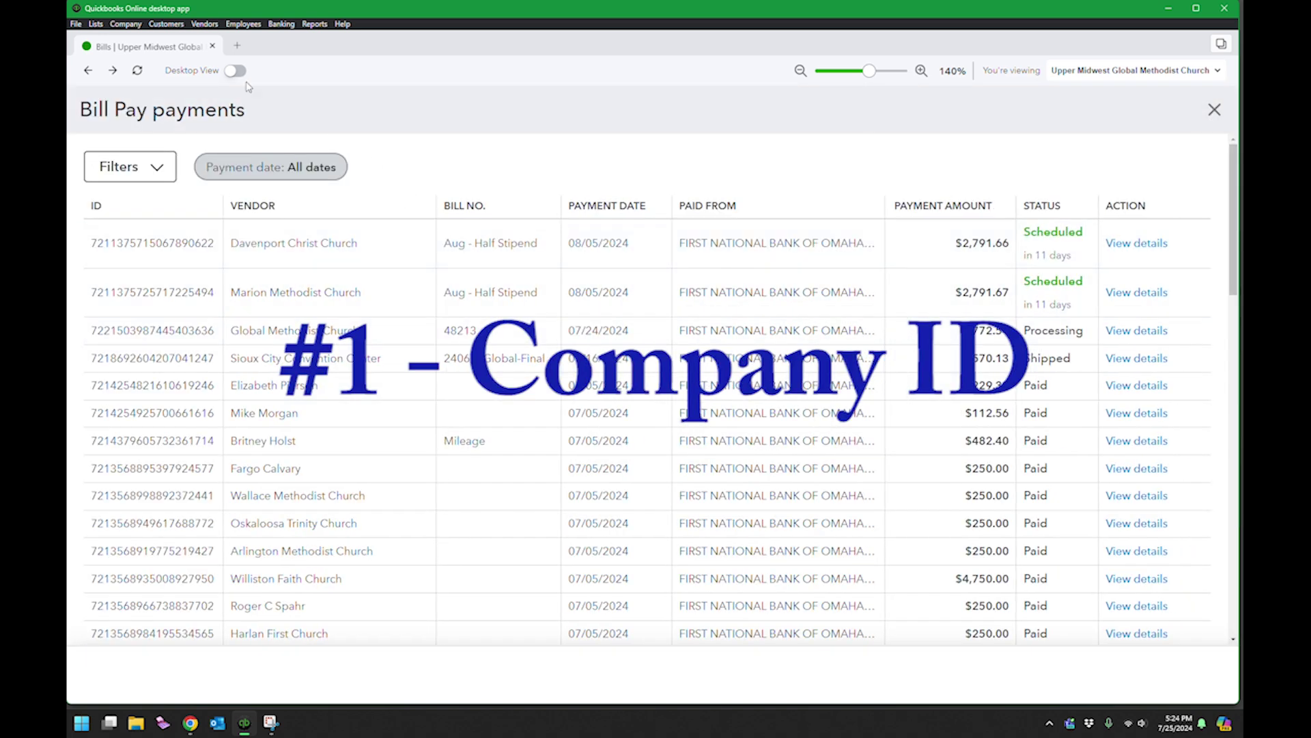
left_click(1215, 110)
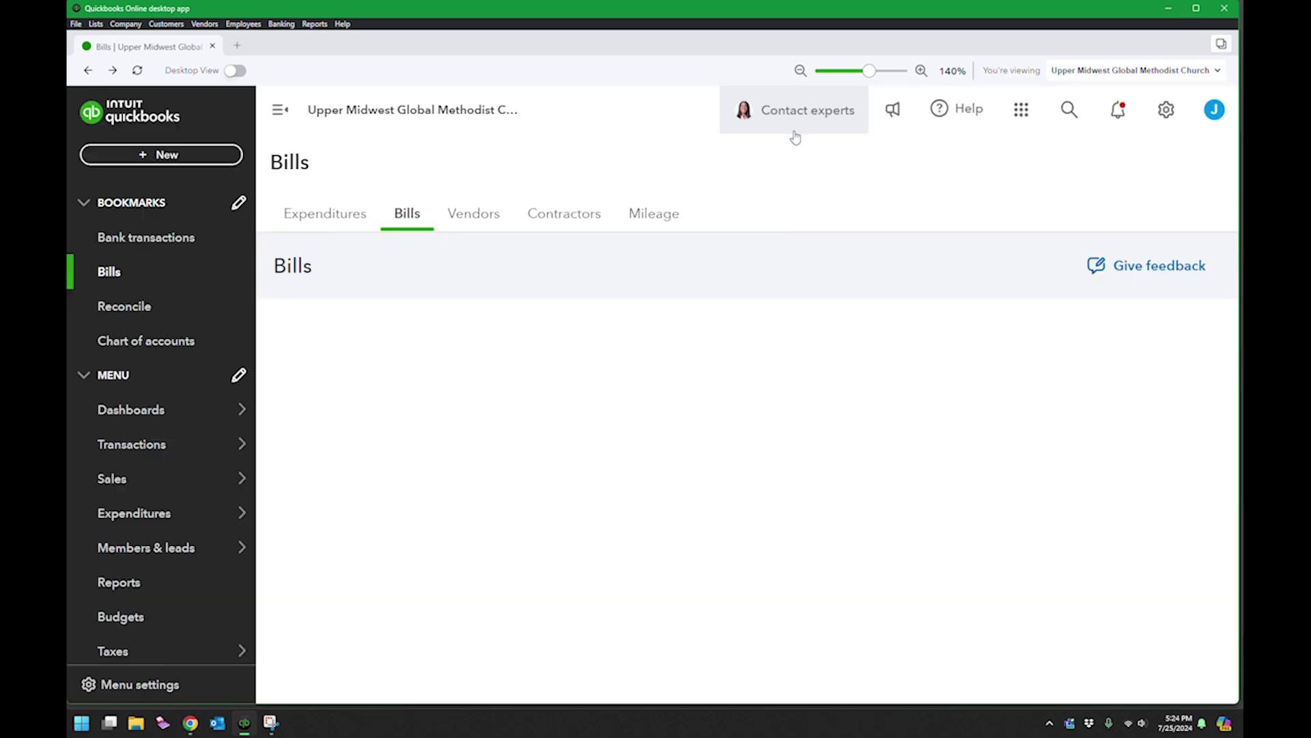
Open the Subscriptions and billing page from the profile settings to look up the Company ID.
left_click(1166, 110)
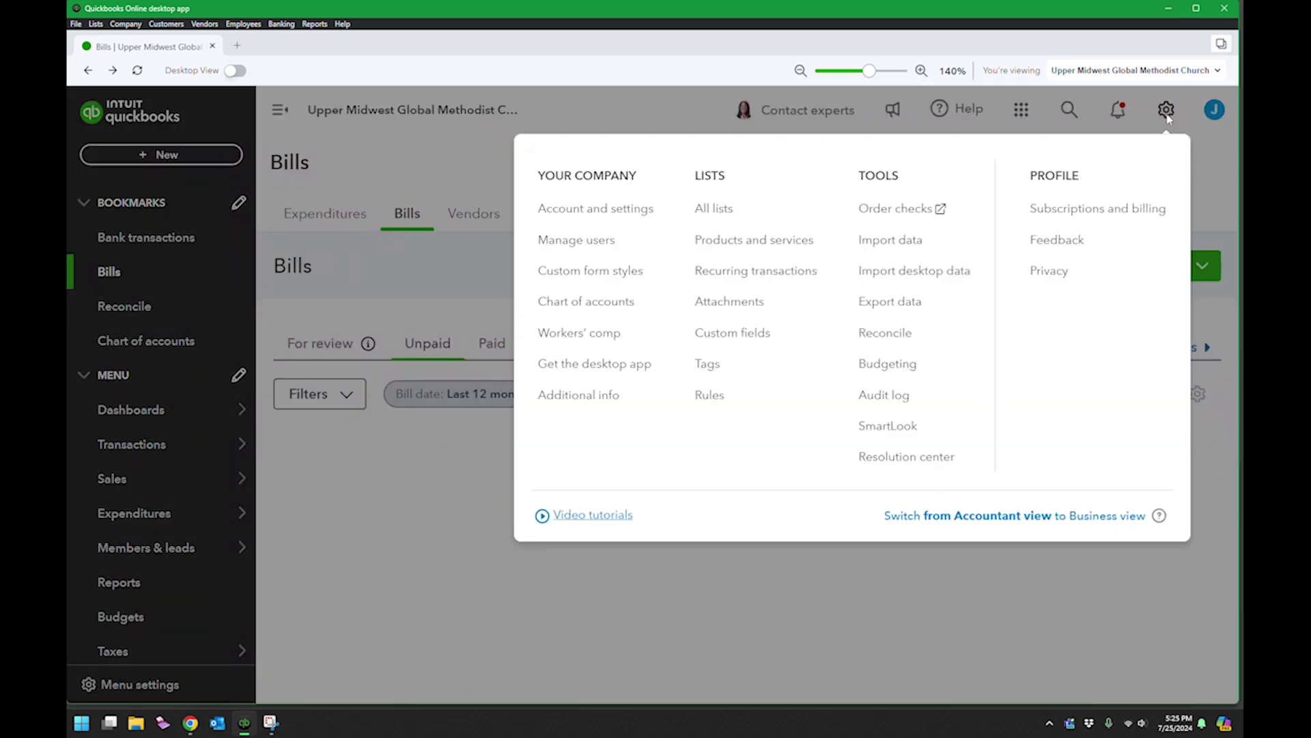
left_click(1167, 112)
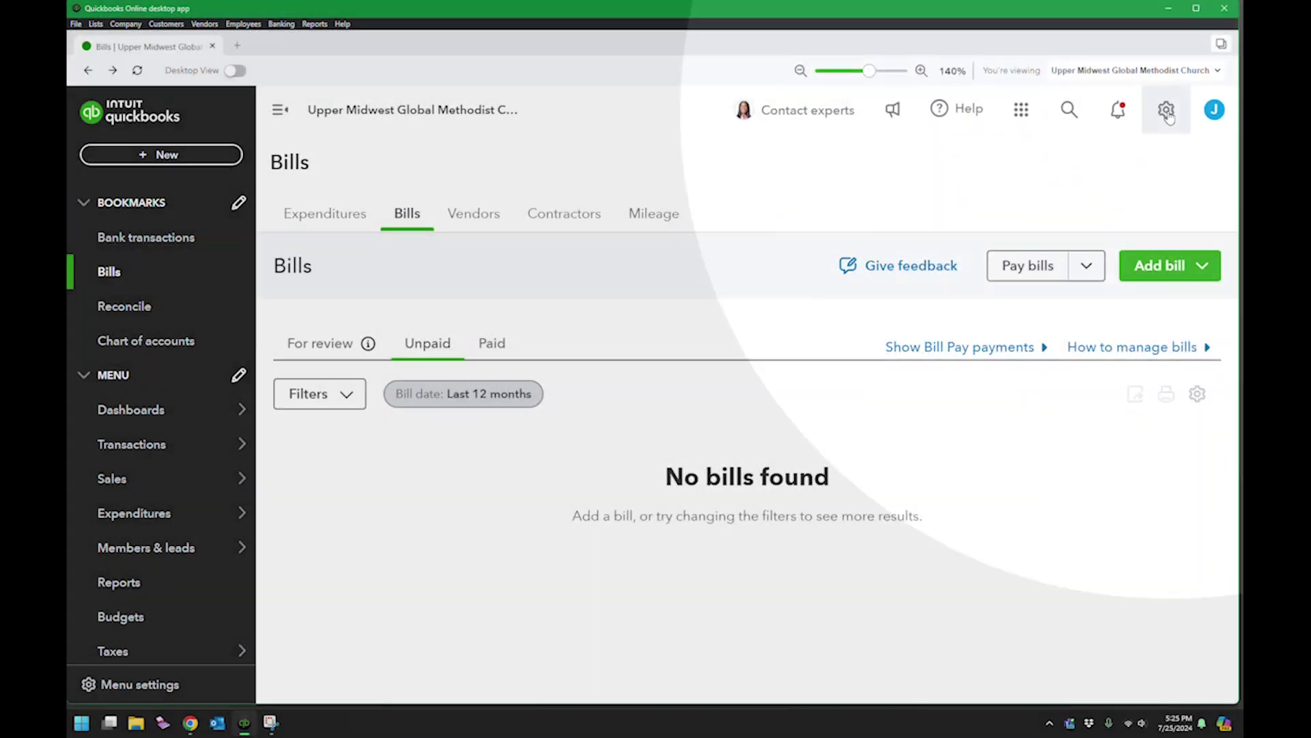
left_click(1167, 111)
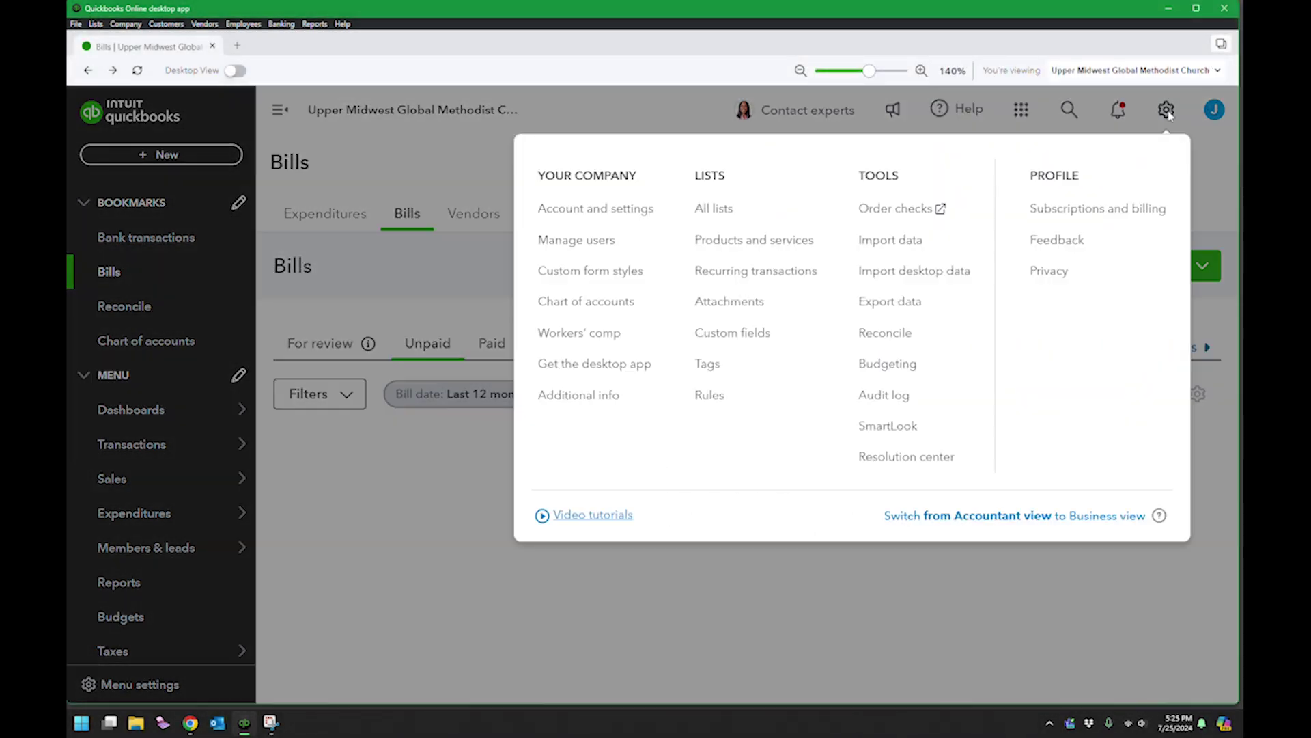
left_click(1073, 214)
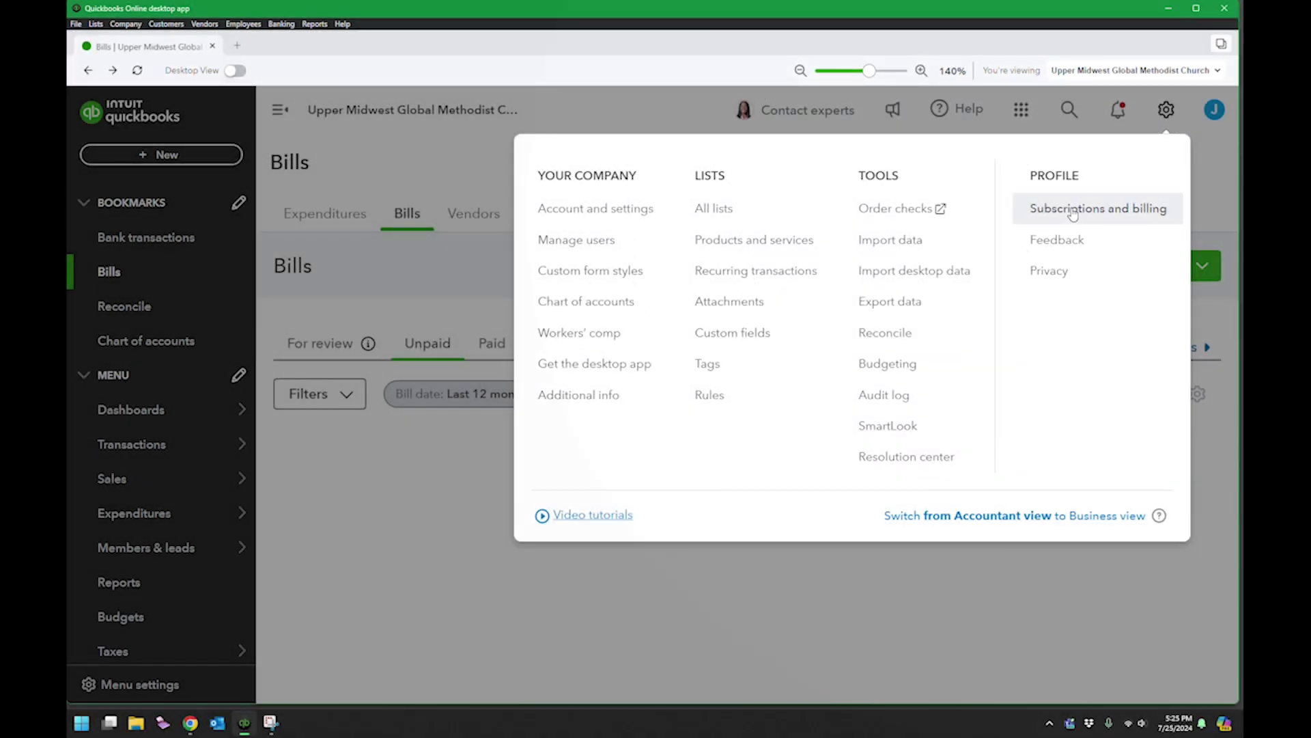